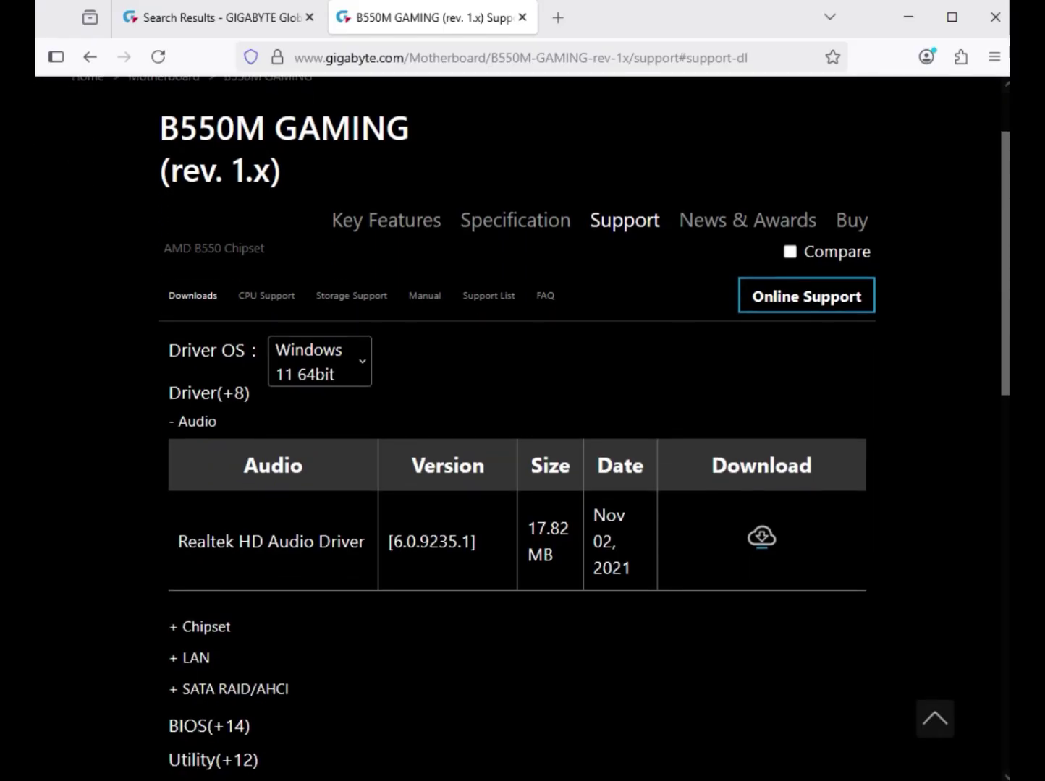
Download the Realtek HD Audio Driver, version 6.0.9235.1, from the Audio section of the Windows 11 64bit drivers
double_click(197, 422)
drag(206, 541, 359, 541)
click(761, 537)
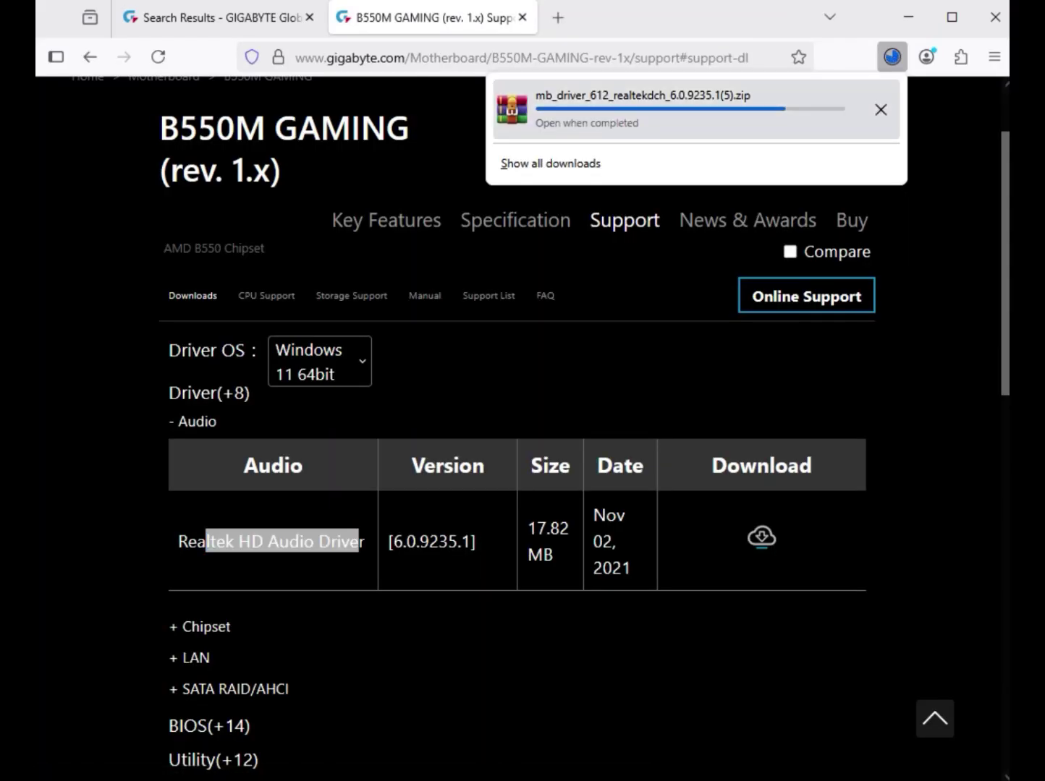
click(615, 369)
Expand the Chipset section and download AMD APU Driver 22.40.46.23 and AMD Chipset Driver 5.11.02.217
click(206, 627)
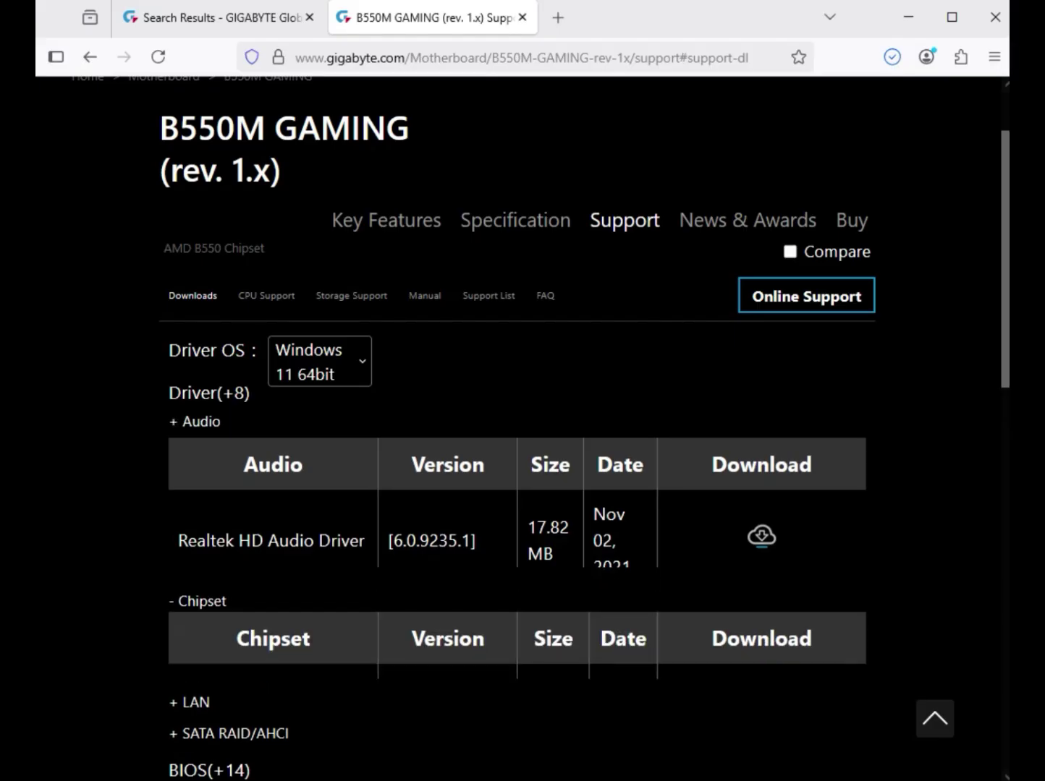
scroll(518, 471, down, 4)
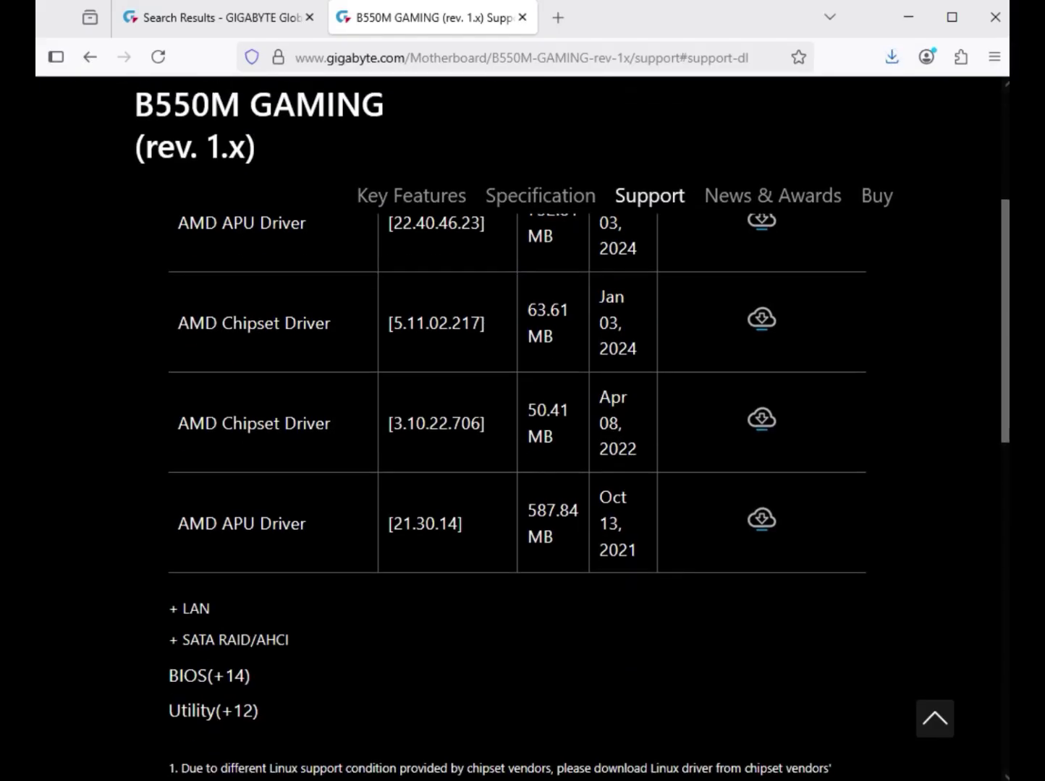
drag(190, 223, 271, 223)
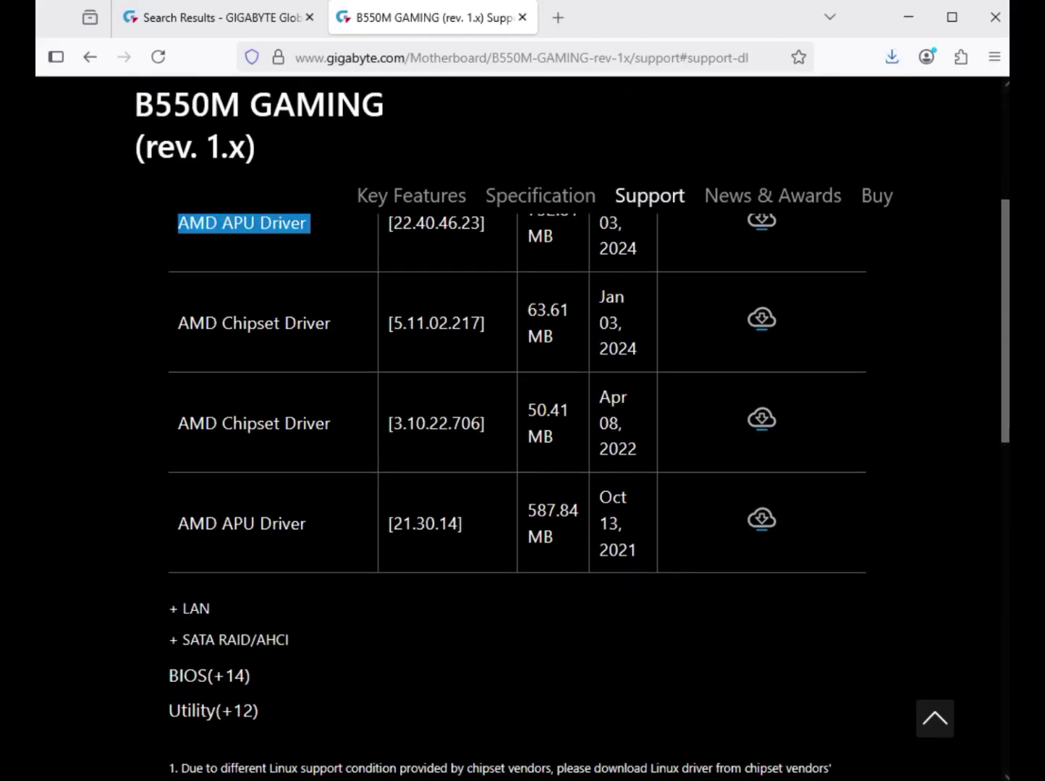
click(762, 220)
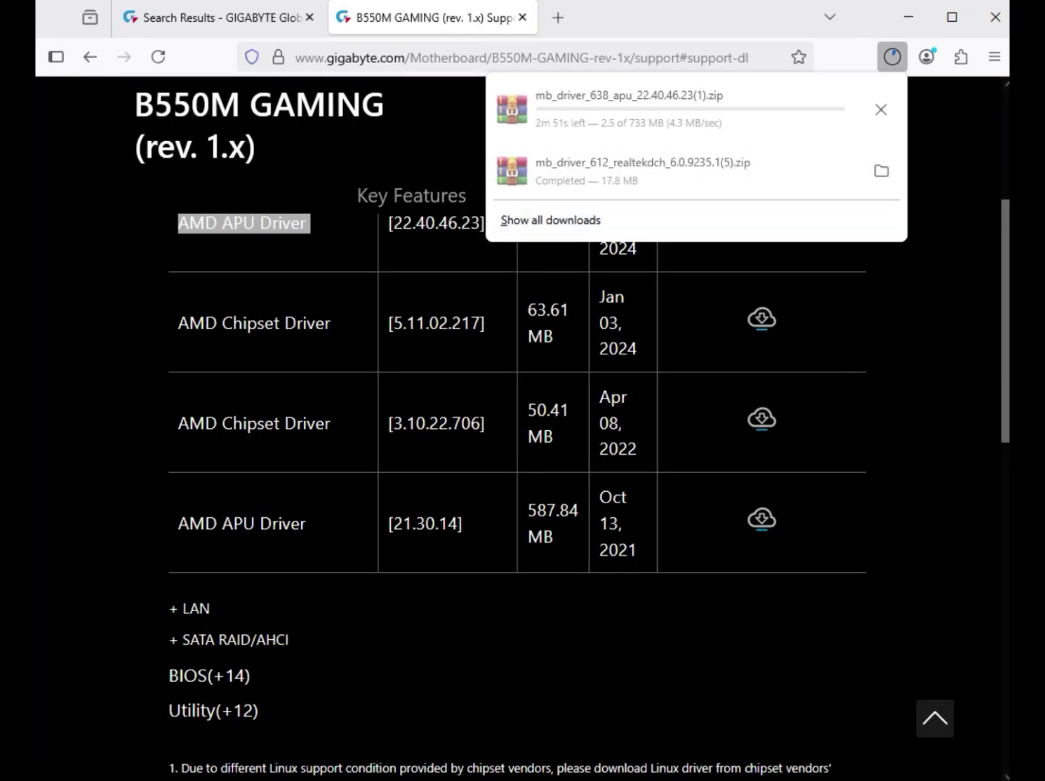
drag(178, 323, 335, 323)
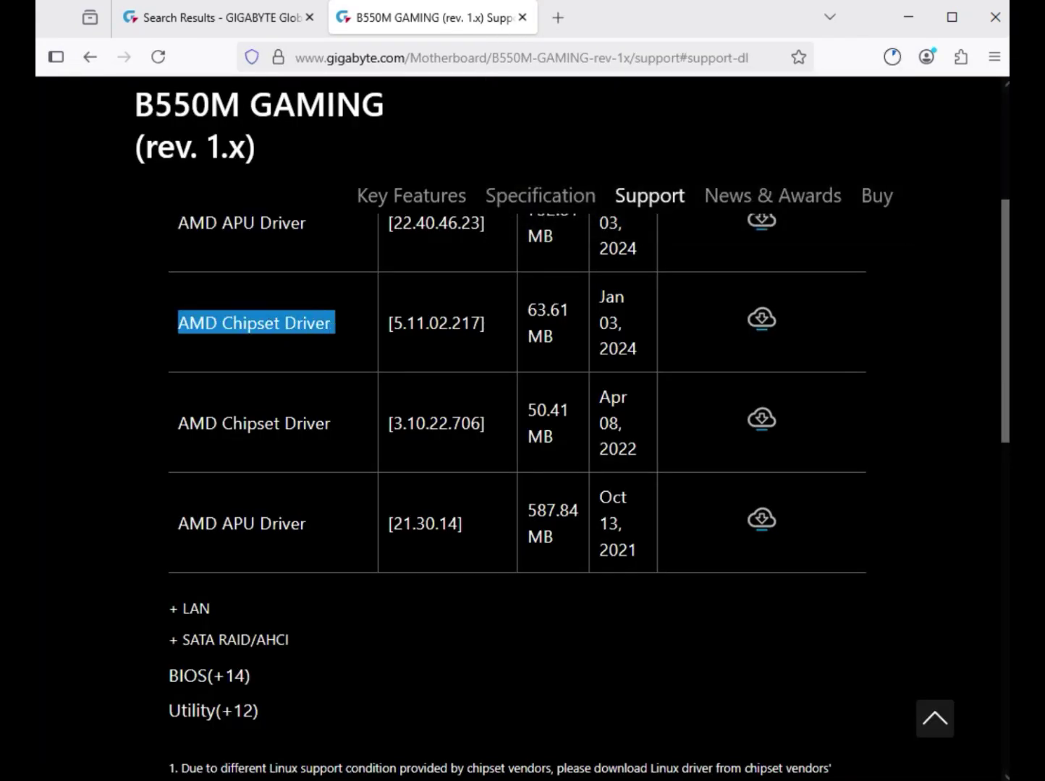
click(761, 318)
Expand the LAN section and download the Realtek LAN Driver, version 11.16.1123.2023
click(190, 609)
scroll(203, 579, up, 3)
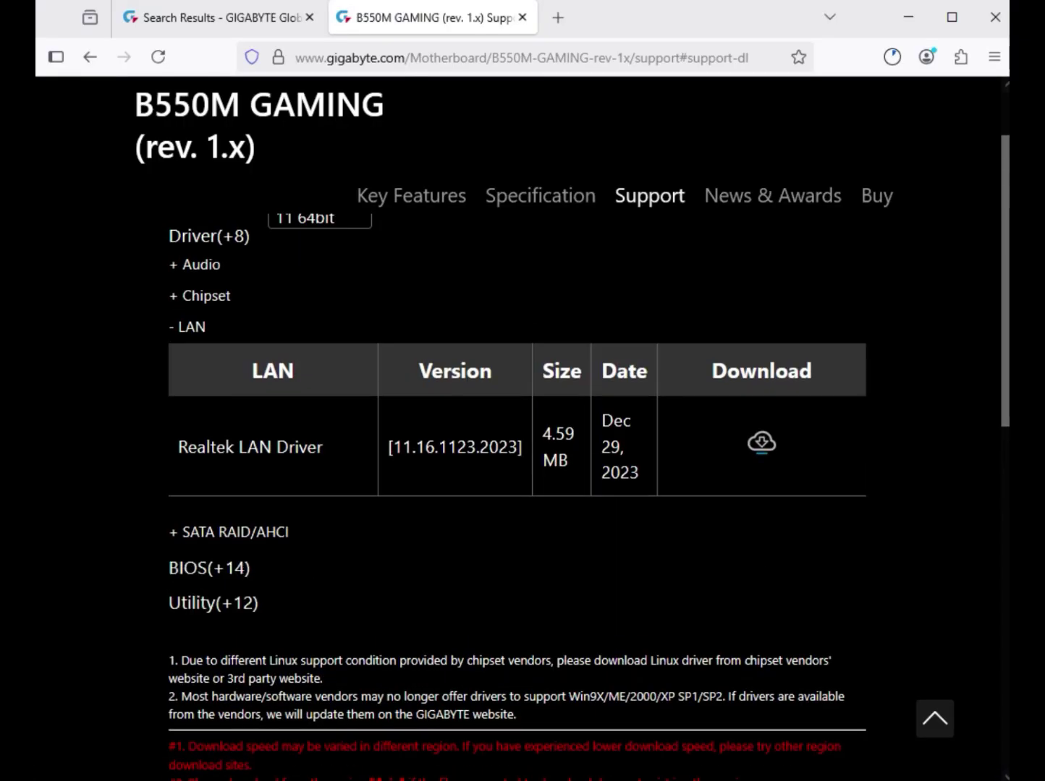
drag(178, 447, 327, 447)
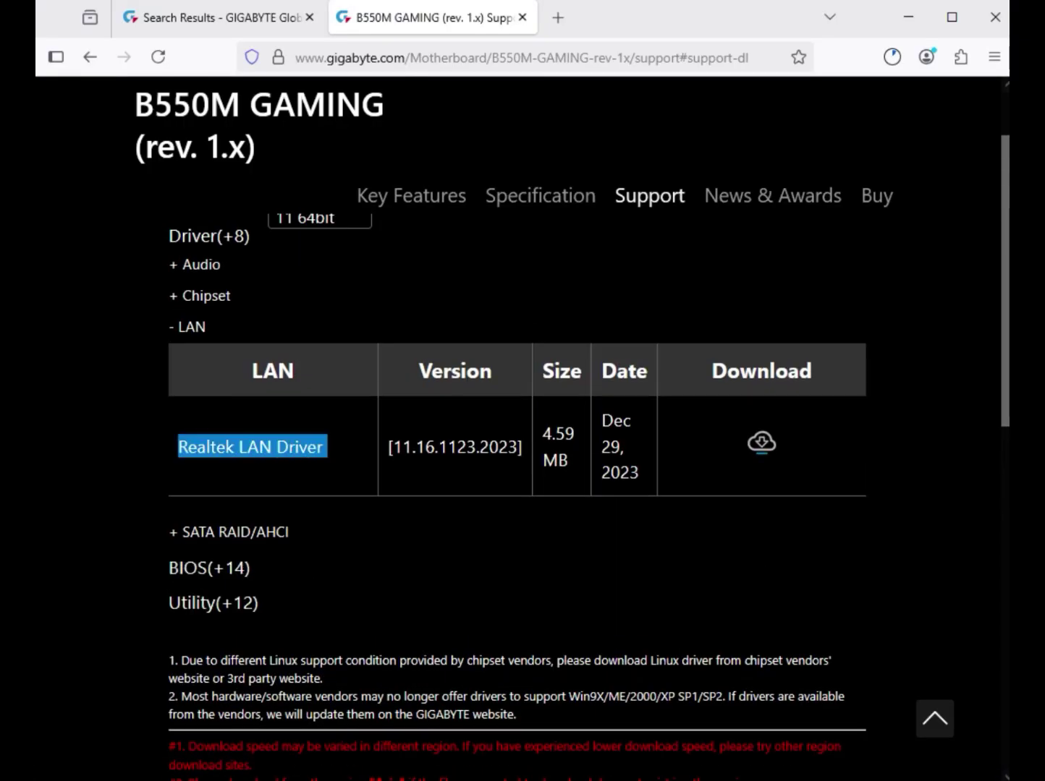
click(761, 442)
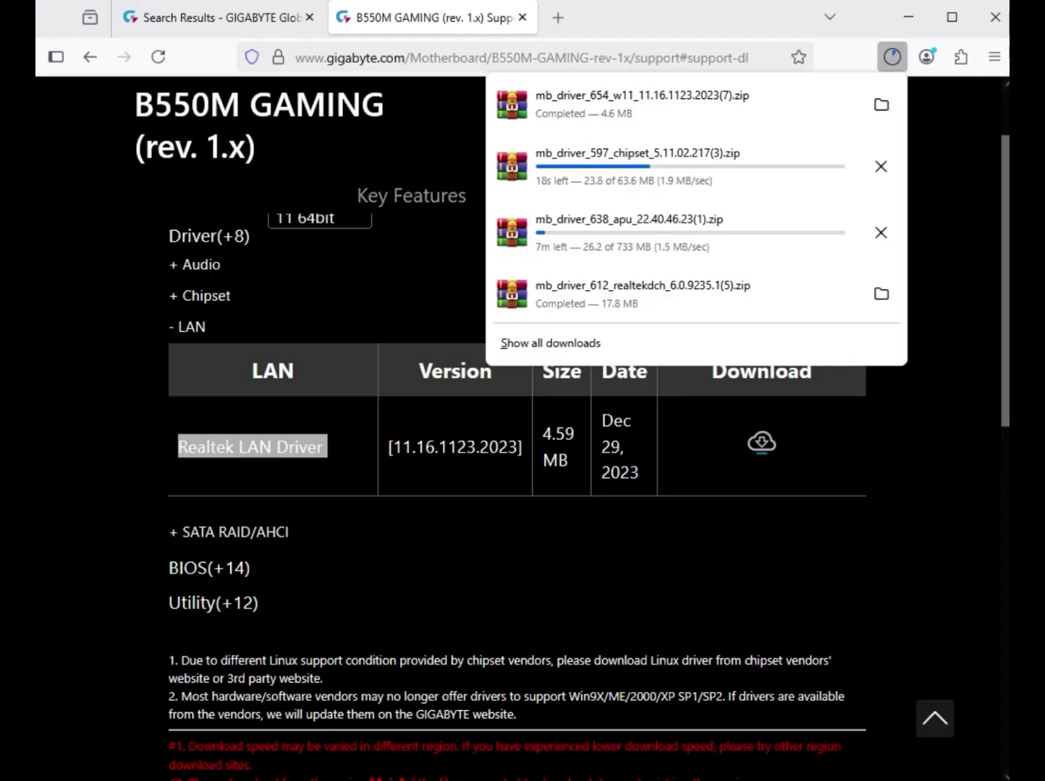
Switch to File Explorer by showing the downloaded LAN driver archive in its folder, and look over the driver files there
click(882, 104)
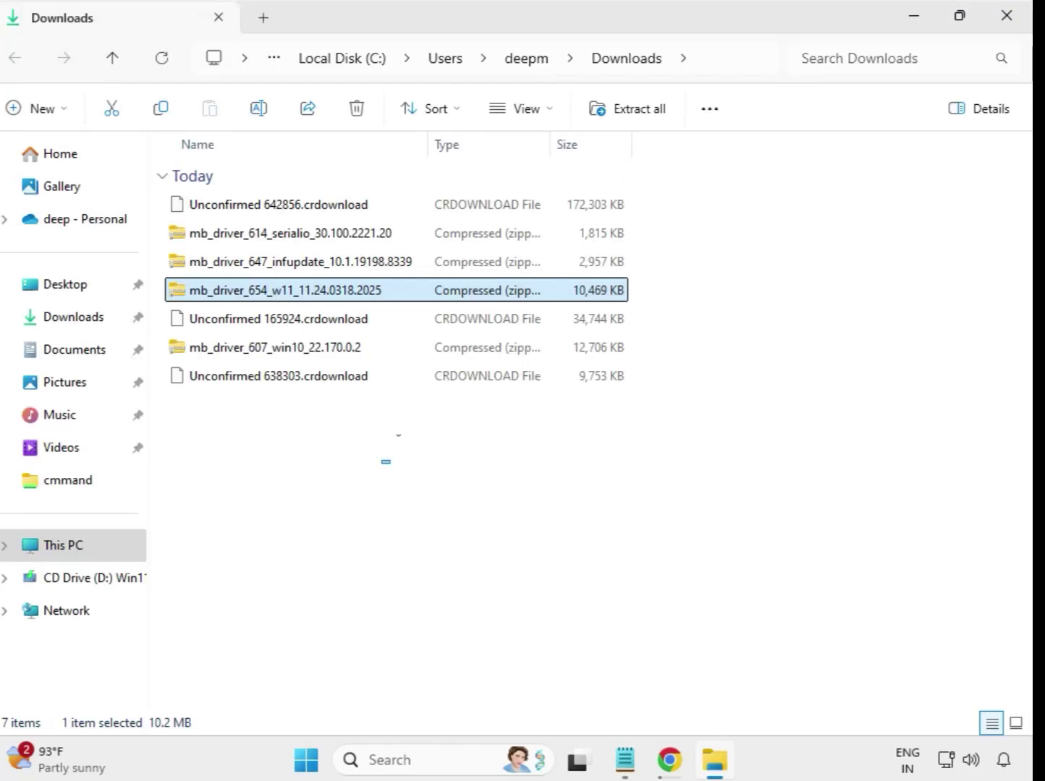
drag(386, 462, 357, 207)
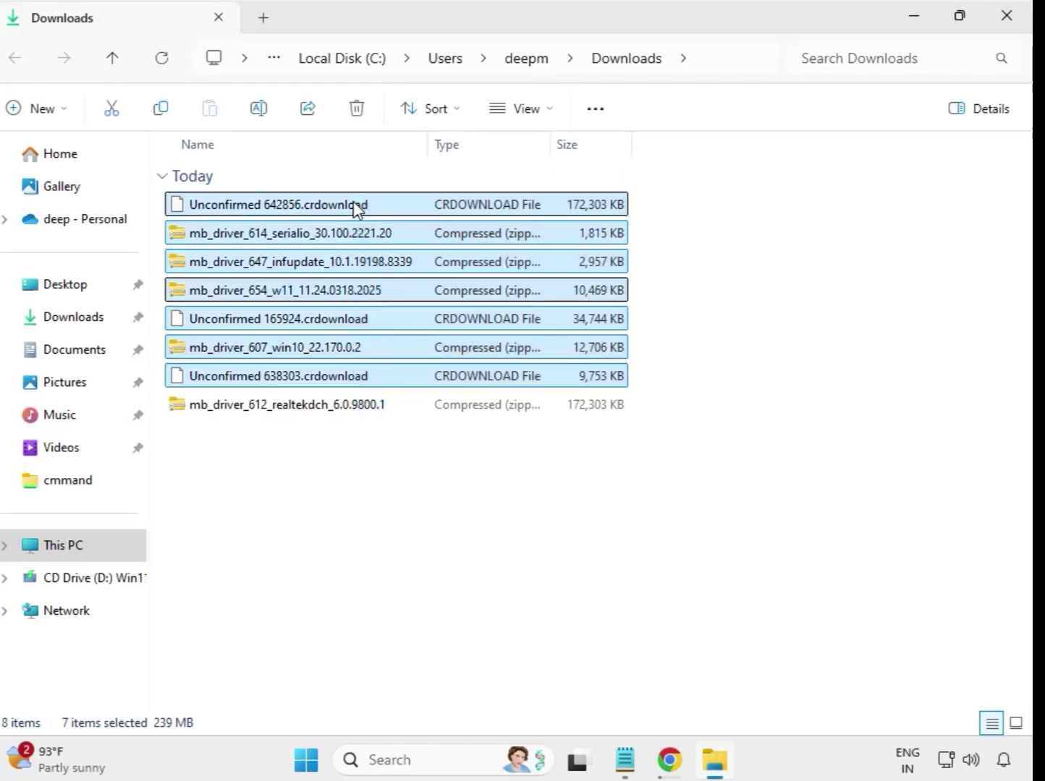
click(562, 485)
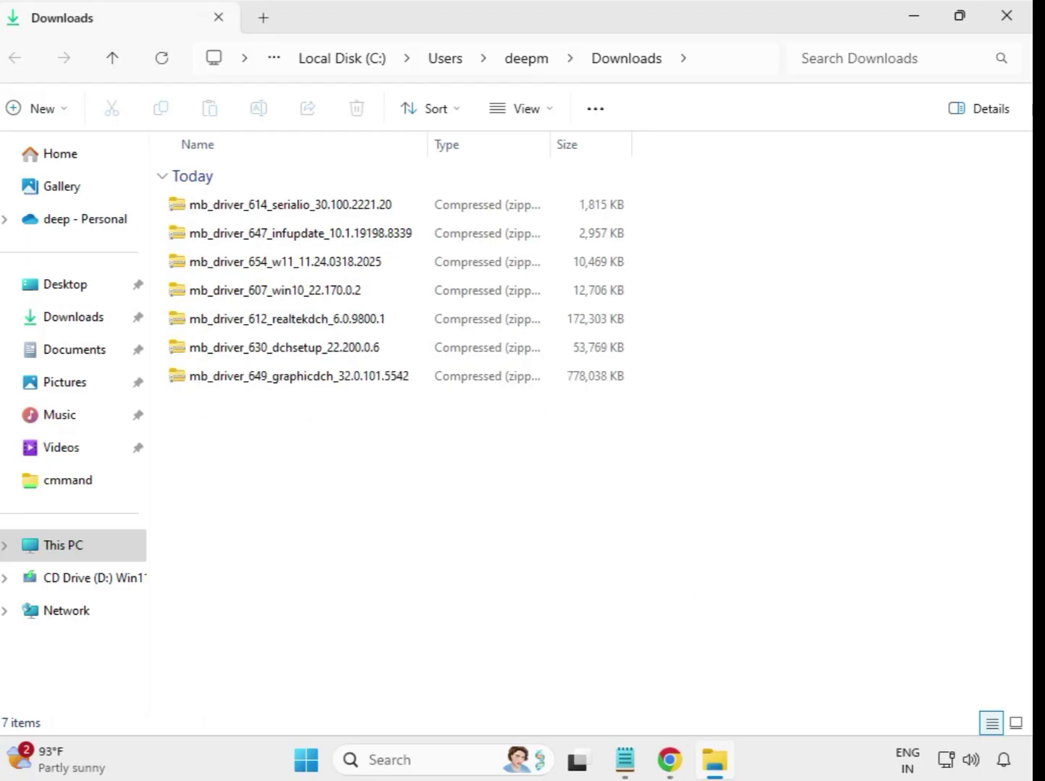
Extract the mb_driver_614_serialio_30.100.2221.20 archive to its default folder in Downloads, and close the window of extracted files
click(267, 209)
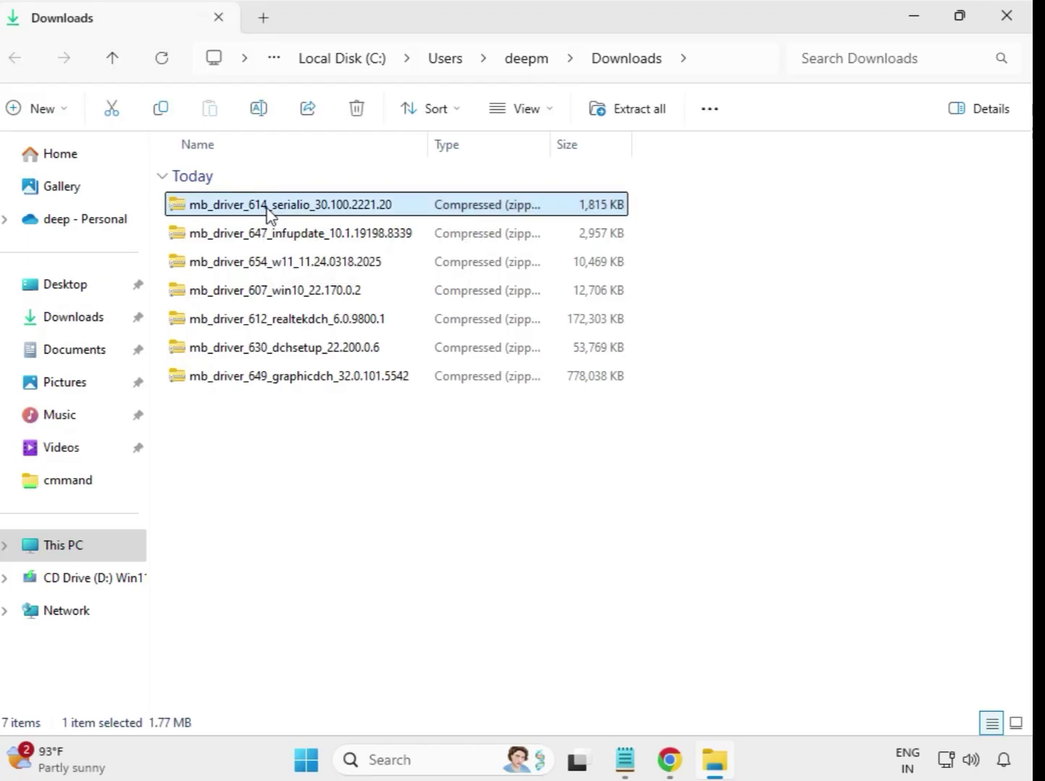
right_click(269, 213)
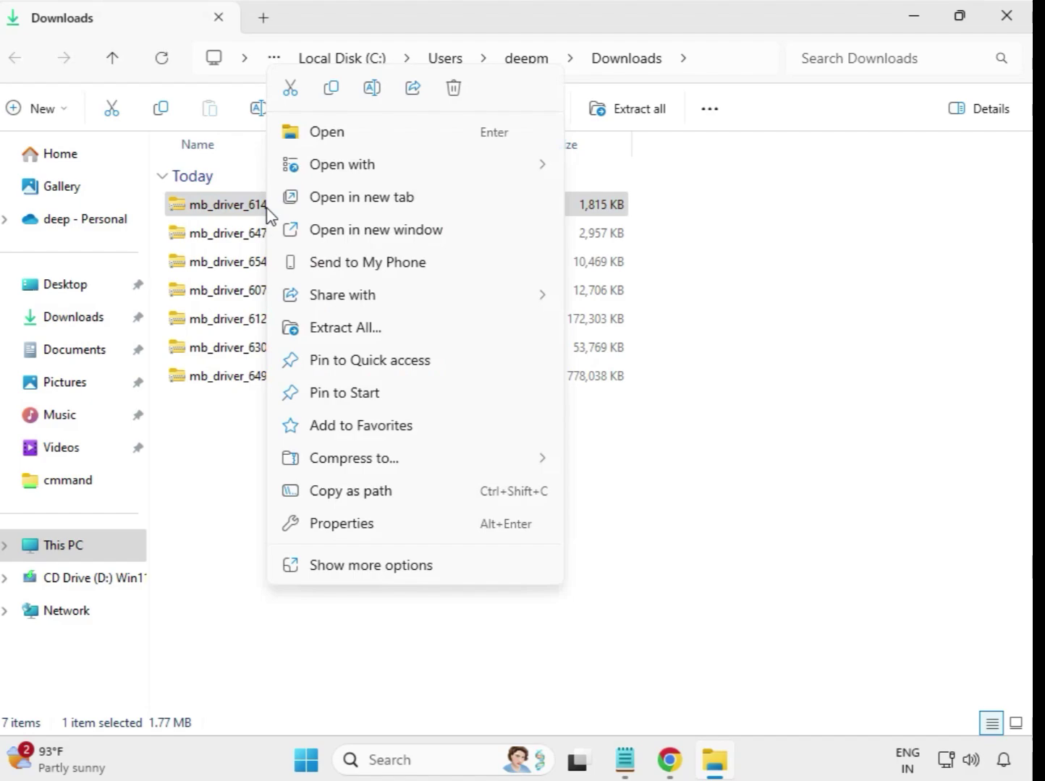
click(351, 329)
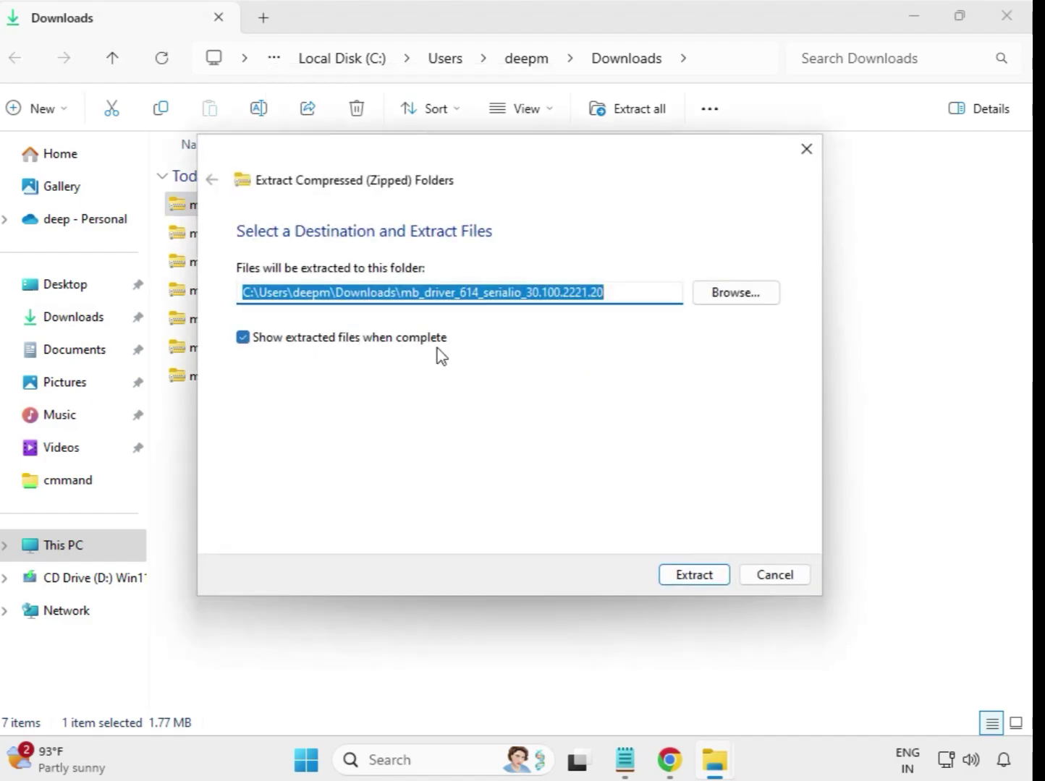
click(693, 576)
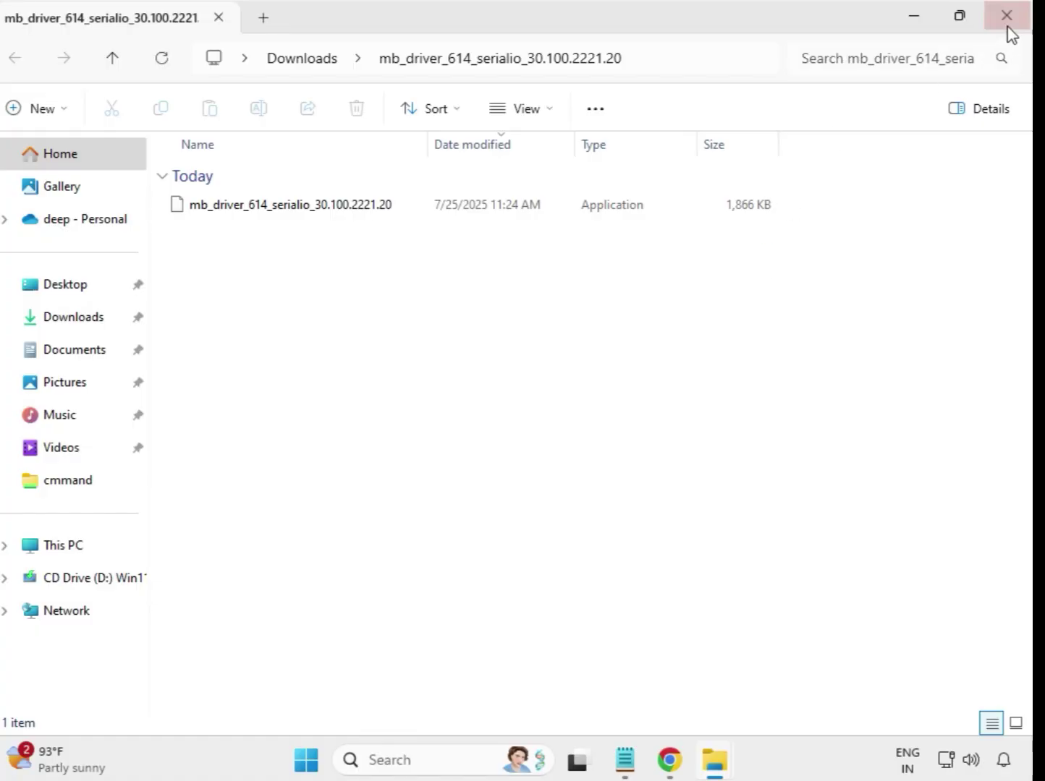
click(1007, 17)
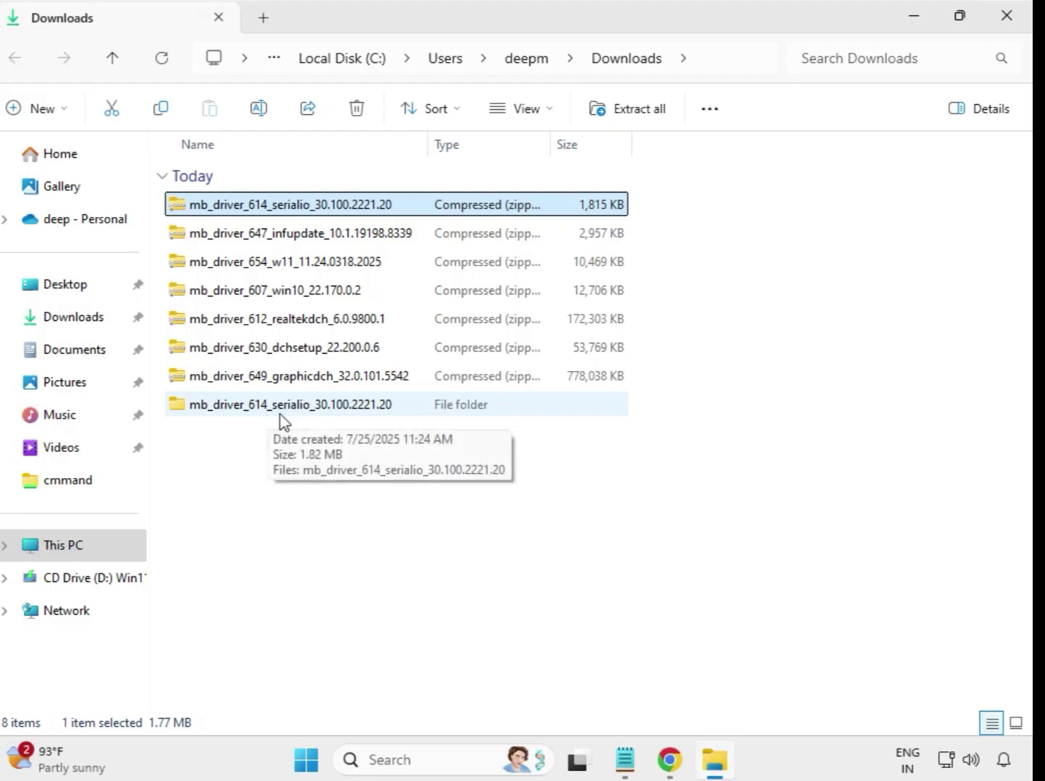
click(216, 407)
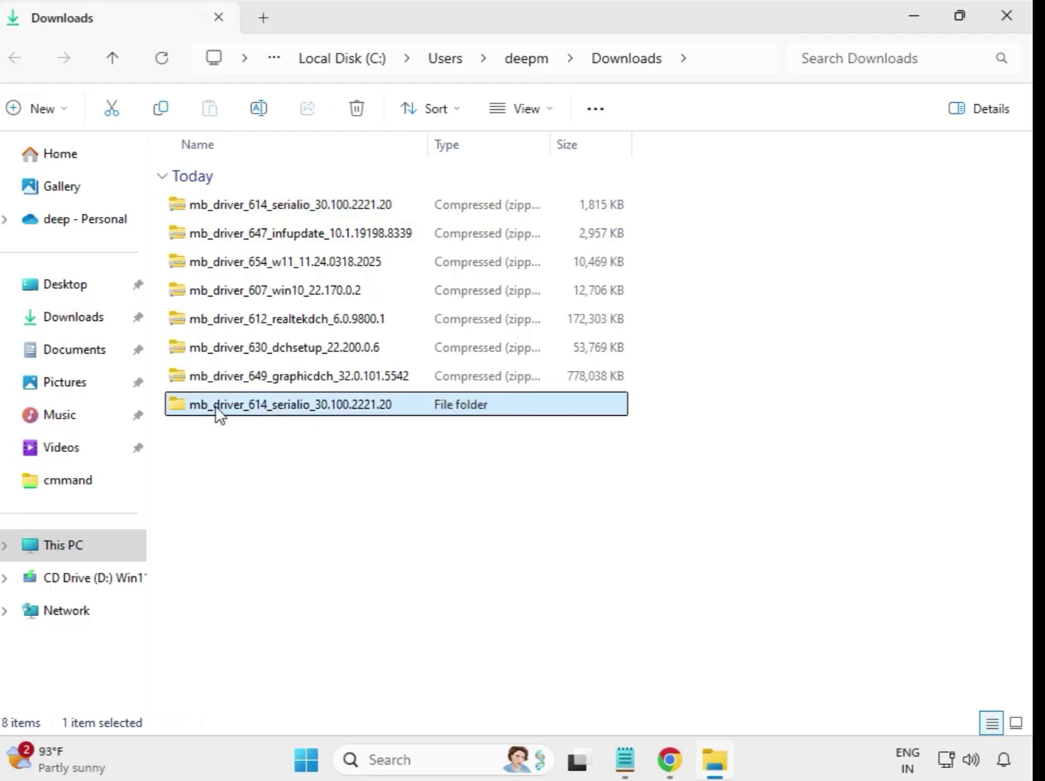
Extract the mb_driver_647_infupdate_10.1.19198.8339 archive to its default folder in Downloads, and close the window of extracted files
click(274, 242)
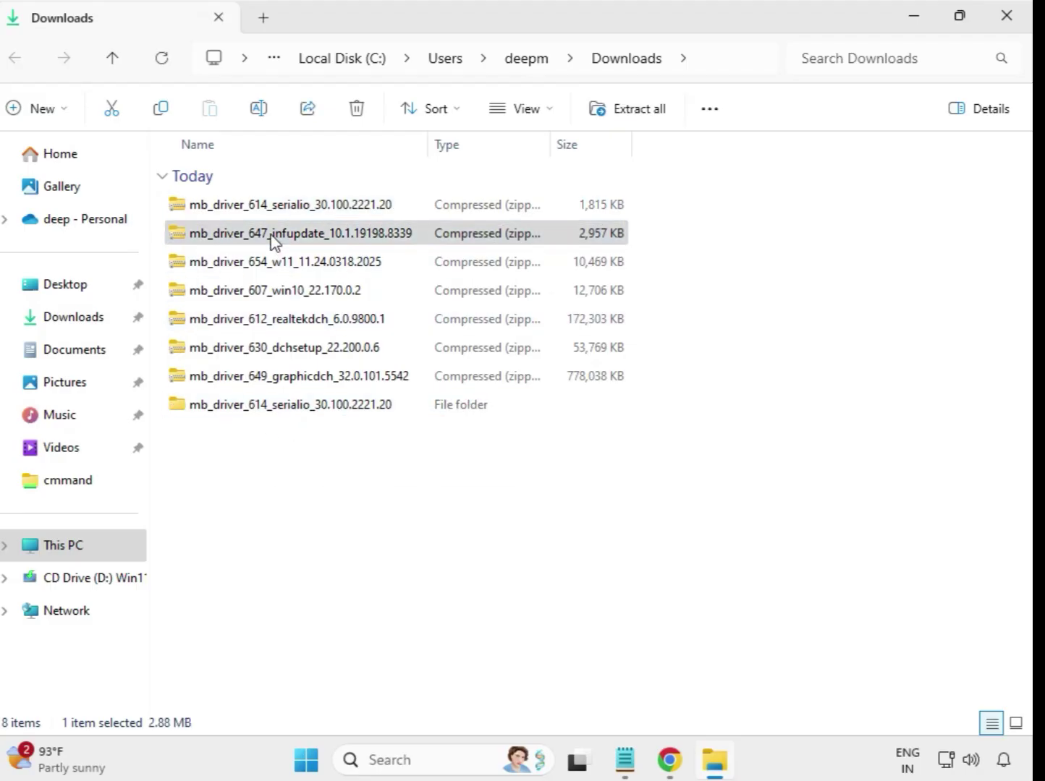
right_click(273, 242)
click(348, 330)
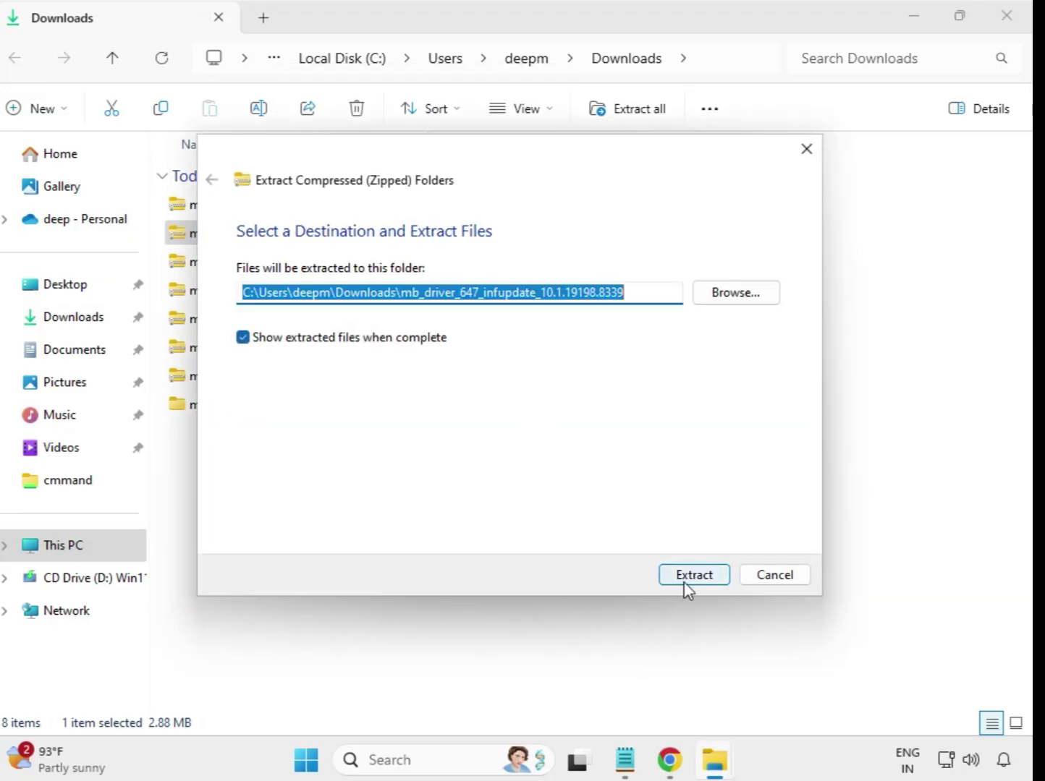
click(686, 584)
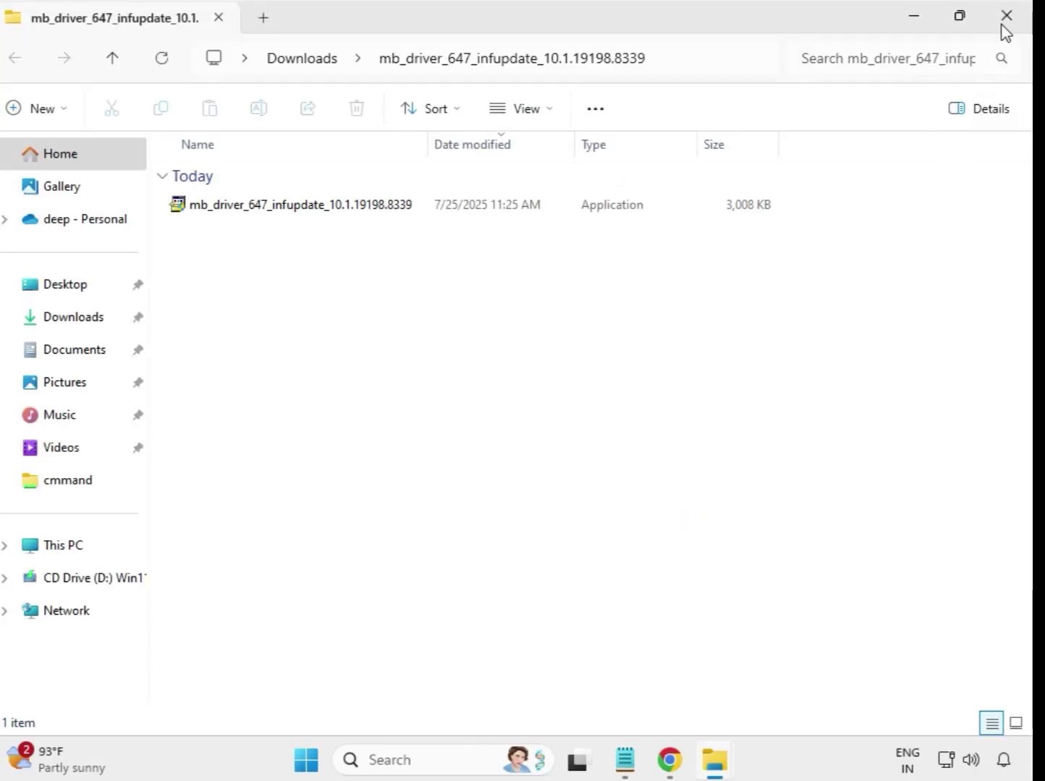
click(1005, 20)
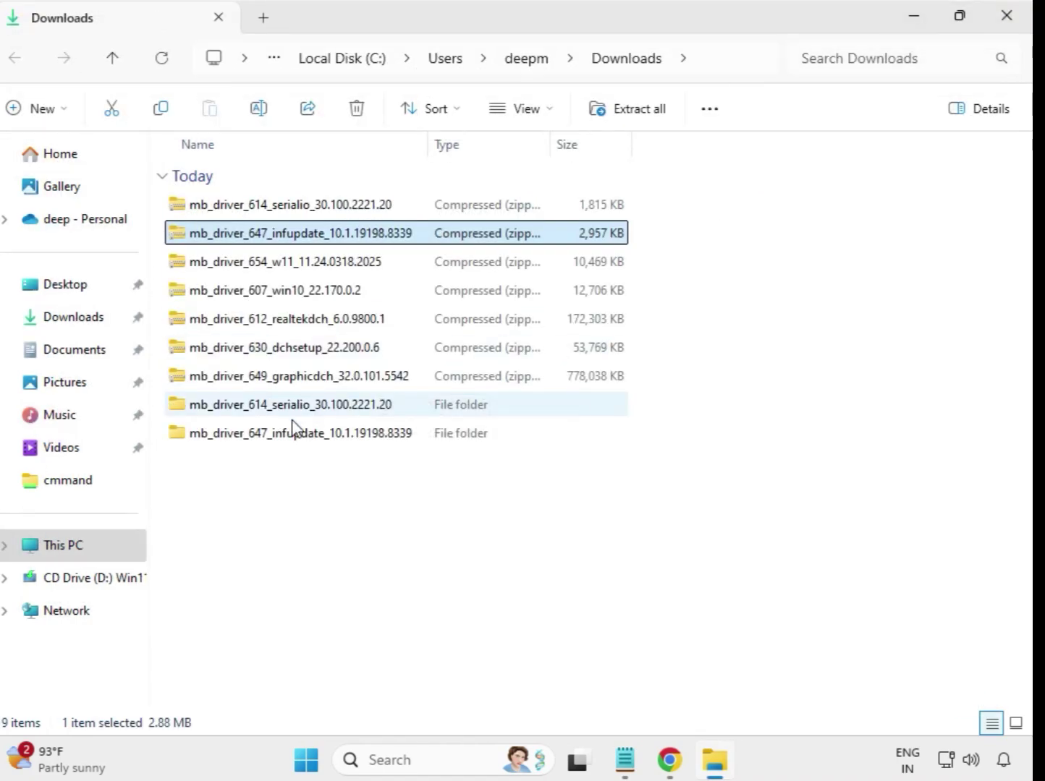
Extract the mb_driver_654_w11_11.24.0318.2025 archive to its default folder in Downloads, and close the window of extracted files
click(267, 267)
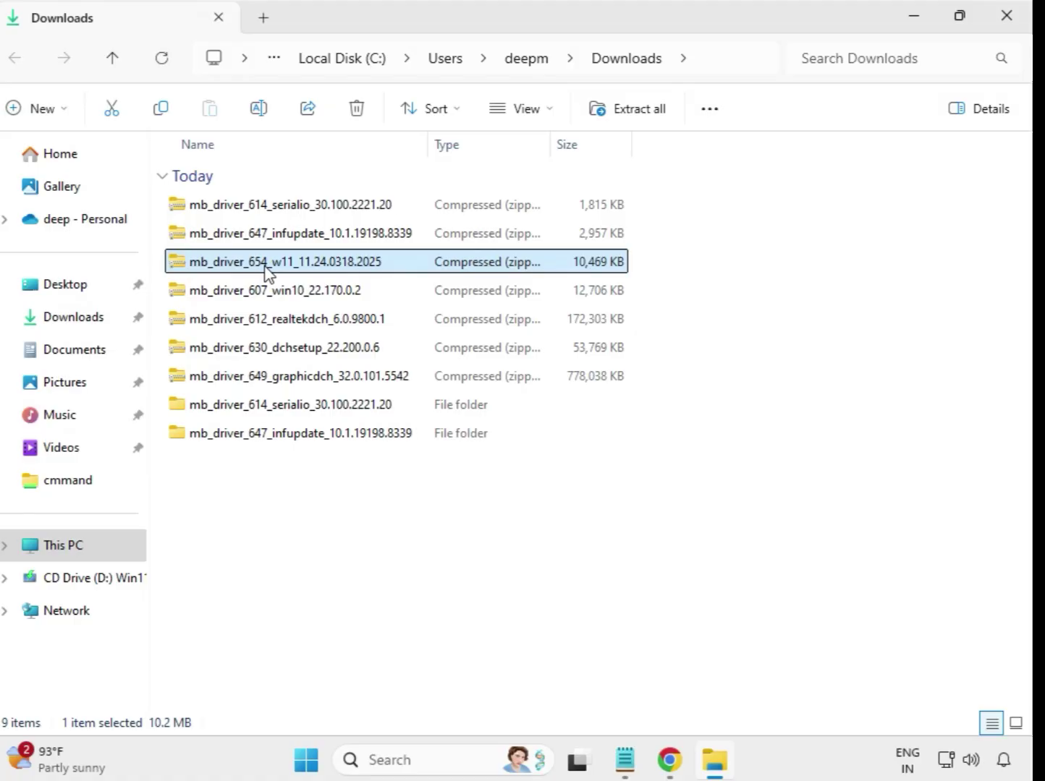
right_click(266, 271)
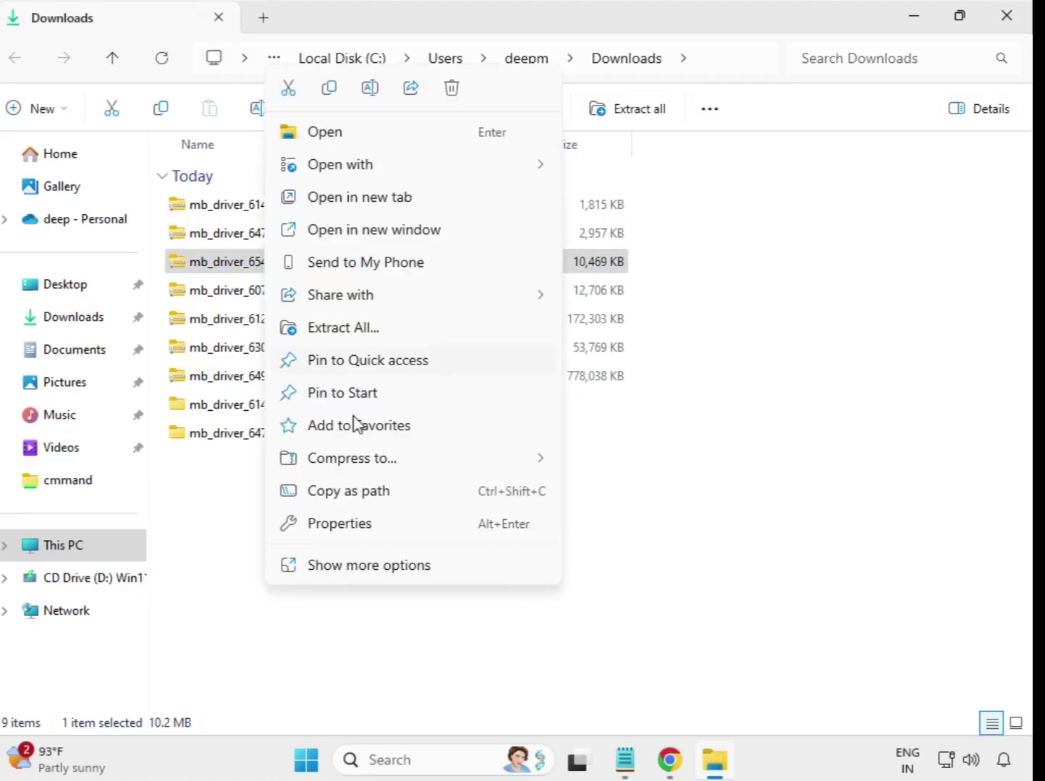
click(354, 329)
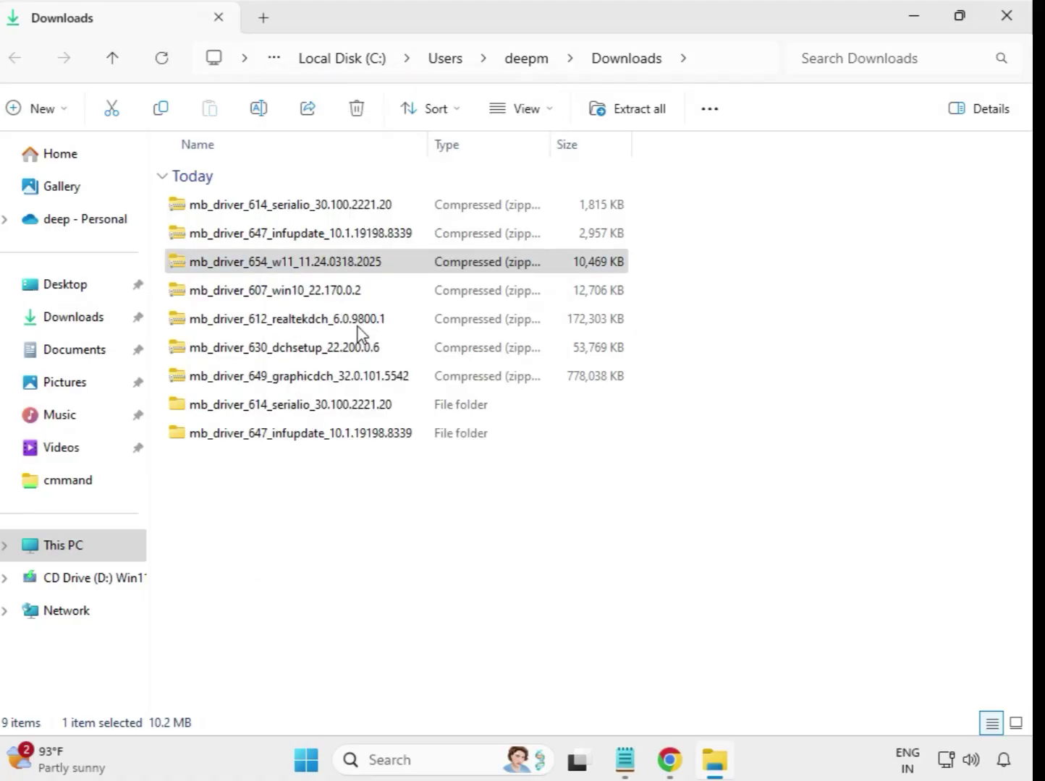
click(666, 577)
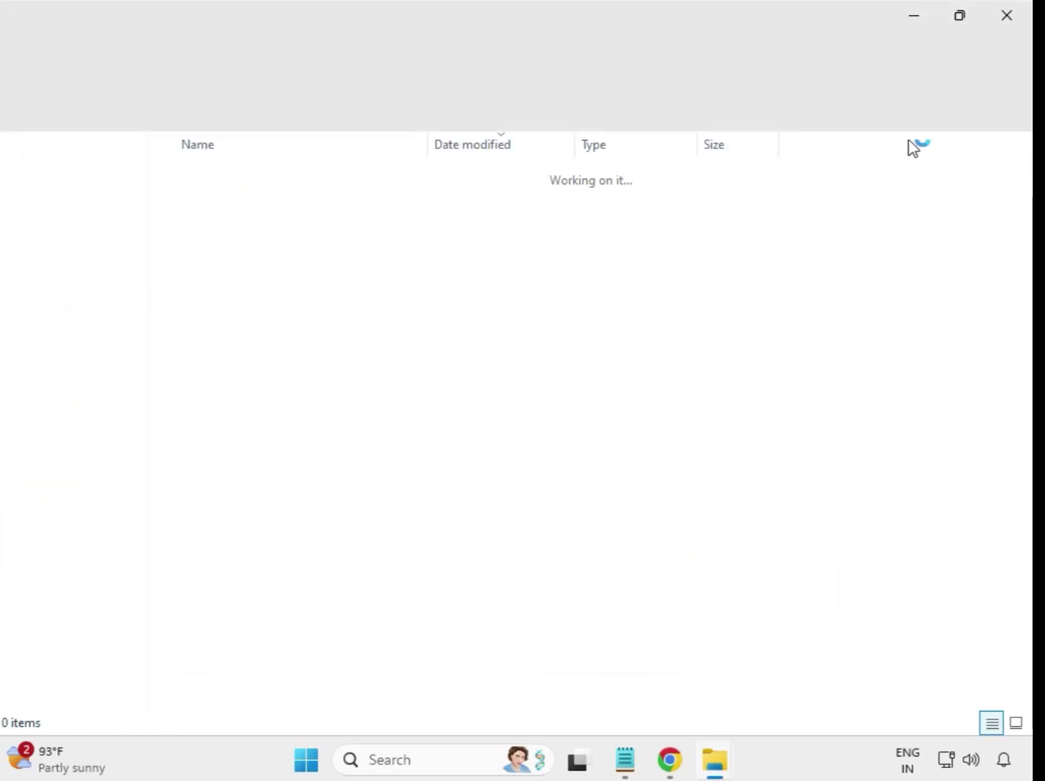
click(1010, 22)
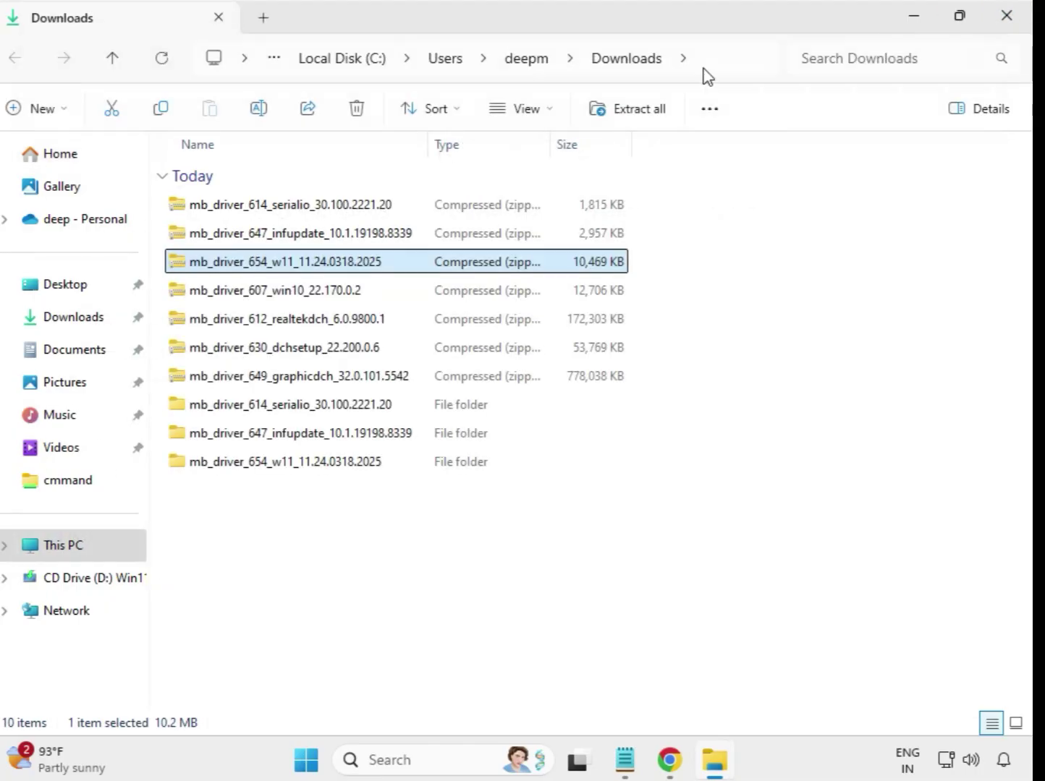
Extract the mb_driver_607_win10_22.170.0.2 archive to its default folder in Downloads, and close the window of extracted files
click(239, 297)
right_click(239, 297)
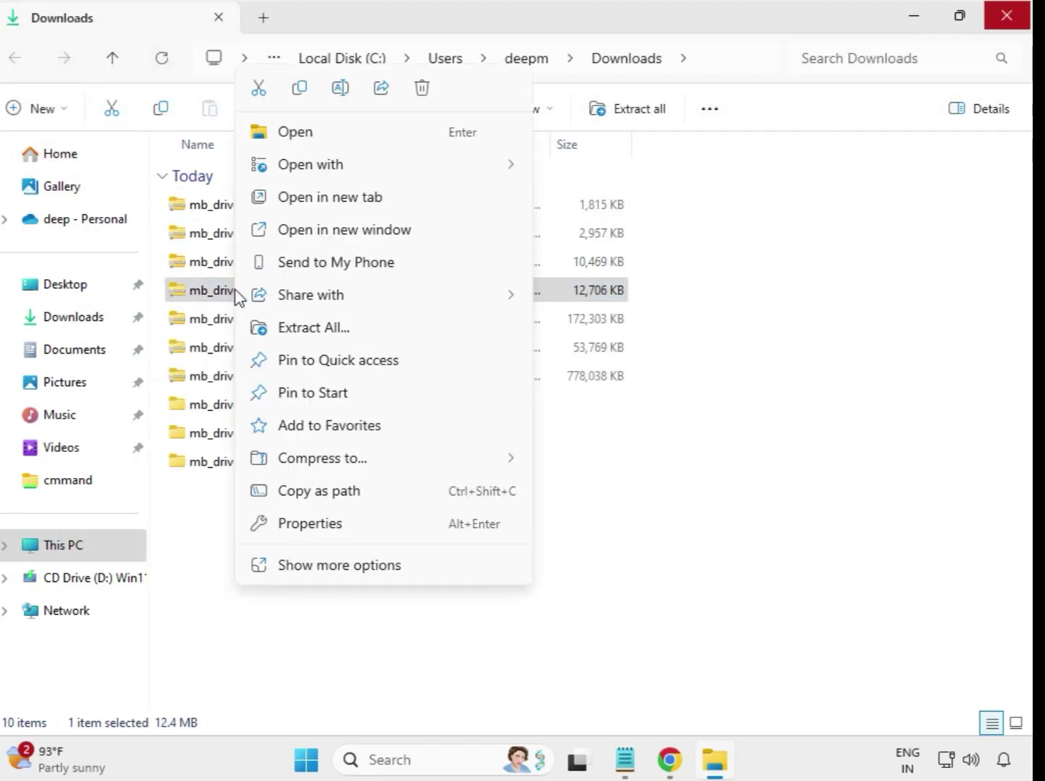
click(295, 327)
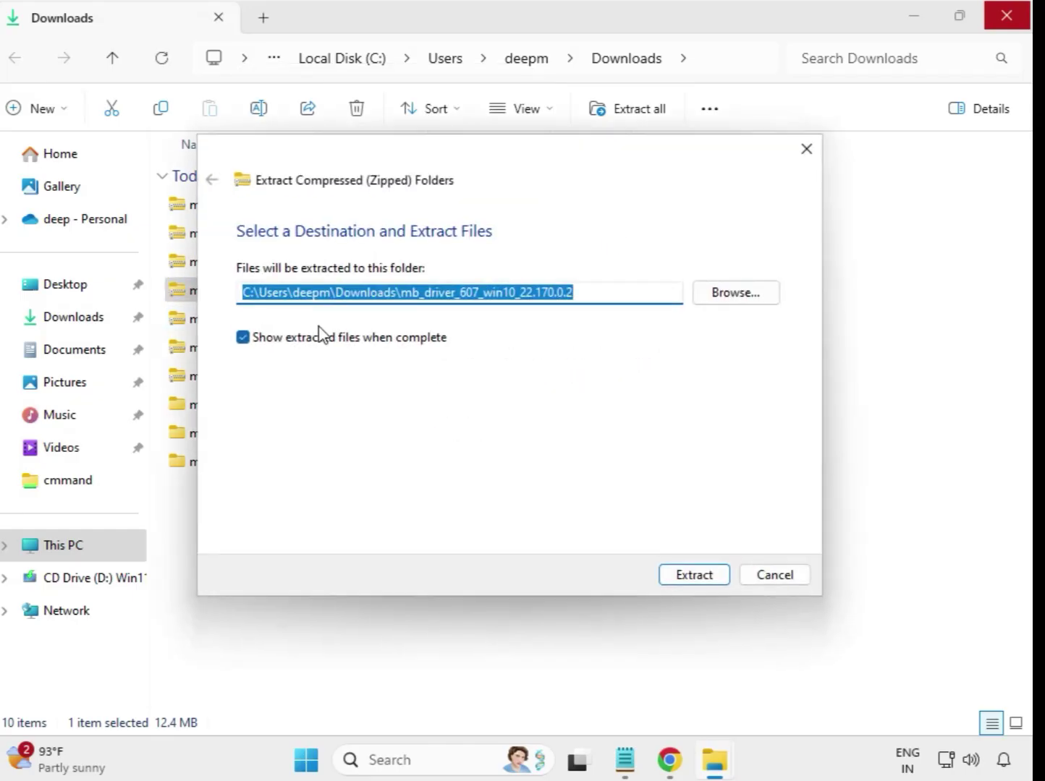
click(693, 576)
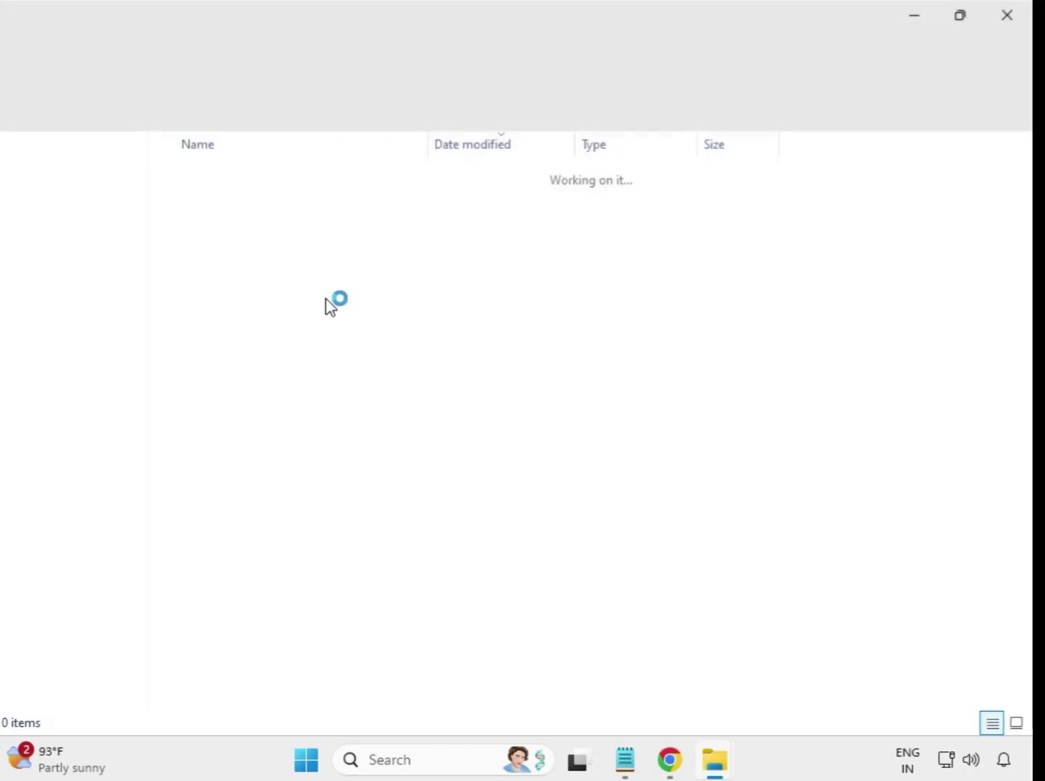
click(1007, 15)
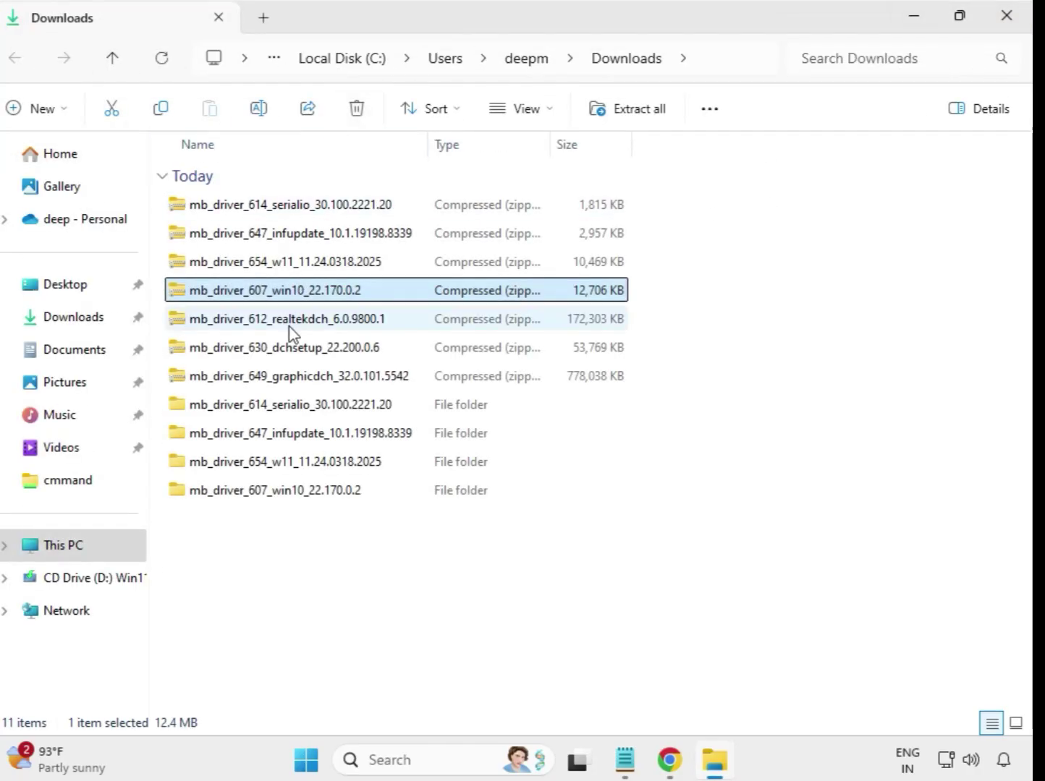
Extract the mb_driver_612_realtekdch_6.0.9800.1 archive to its default folder in Downloads, and close the window of extracted files
click(295, 324)
right_click(294, 325)
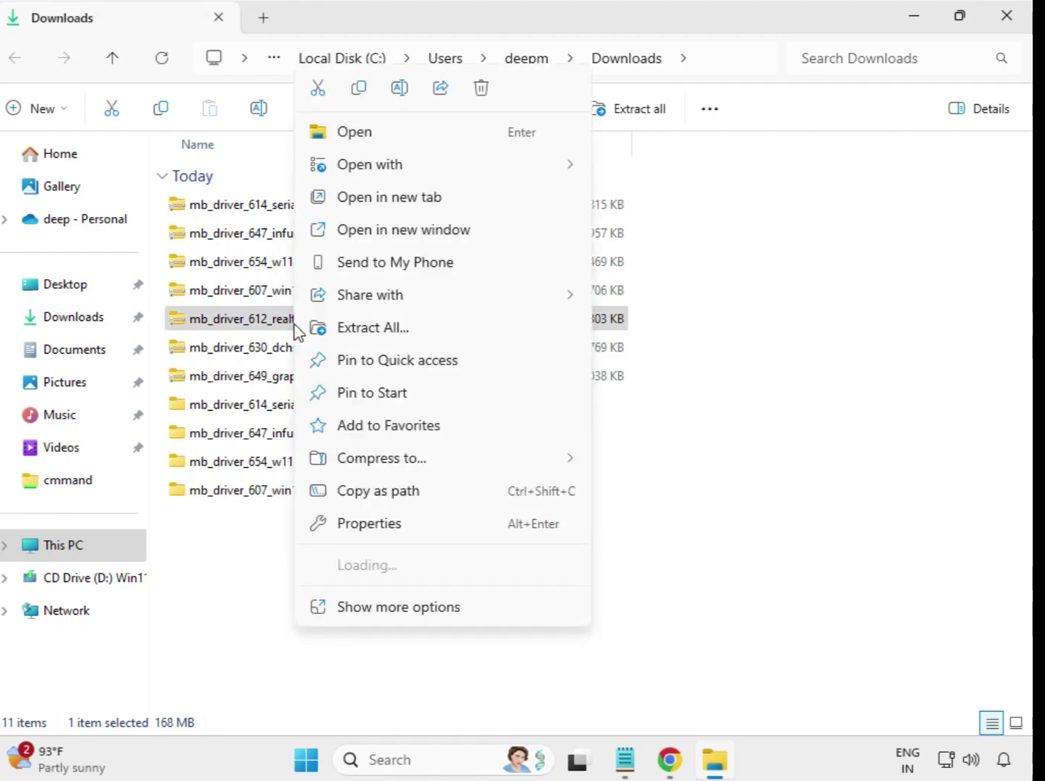
click(403, 334)
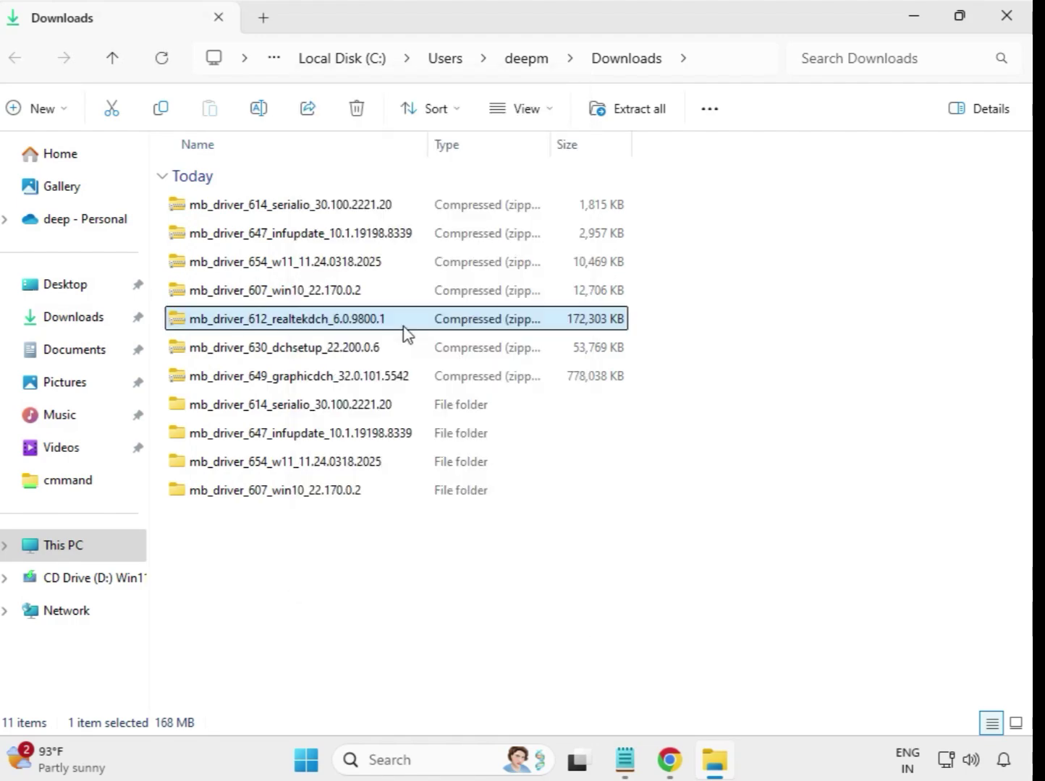
click(685, 582)
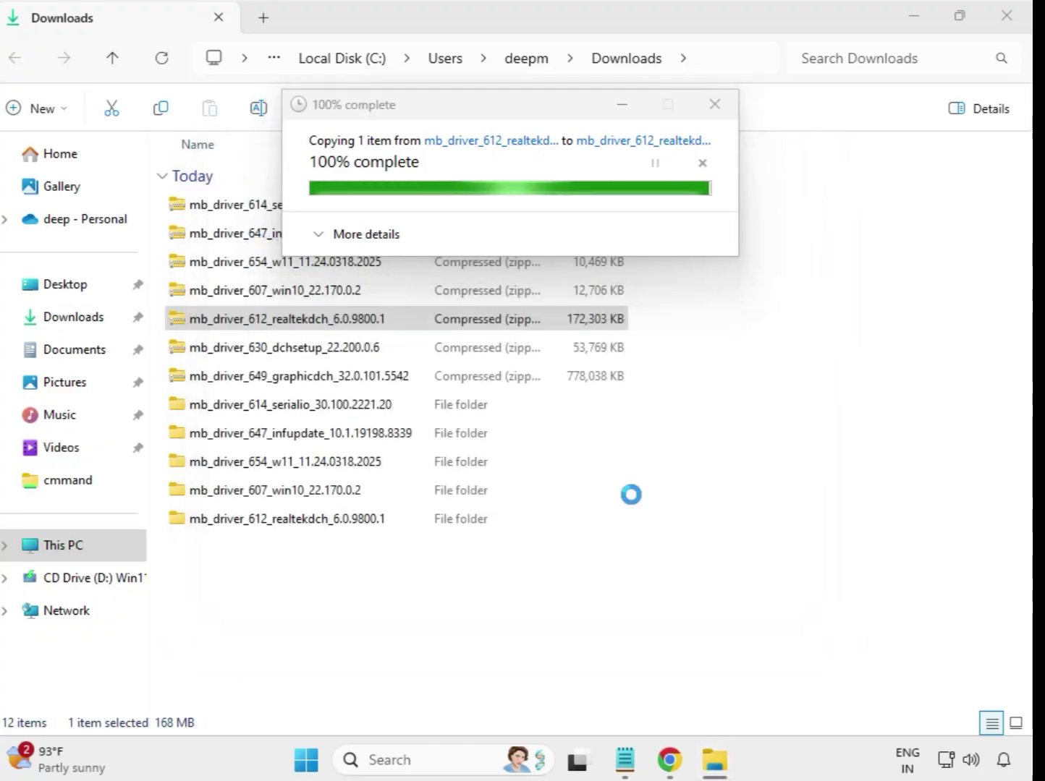
click(1009, 18)
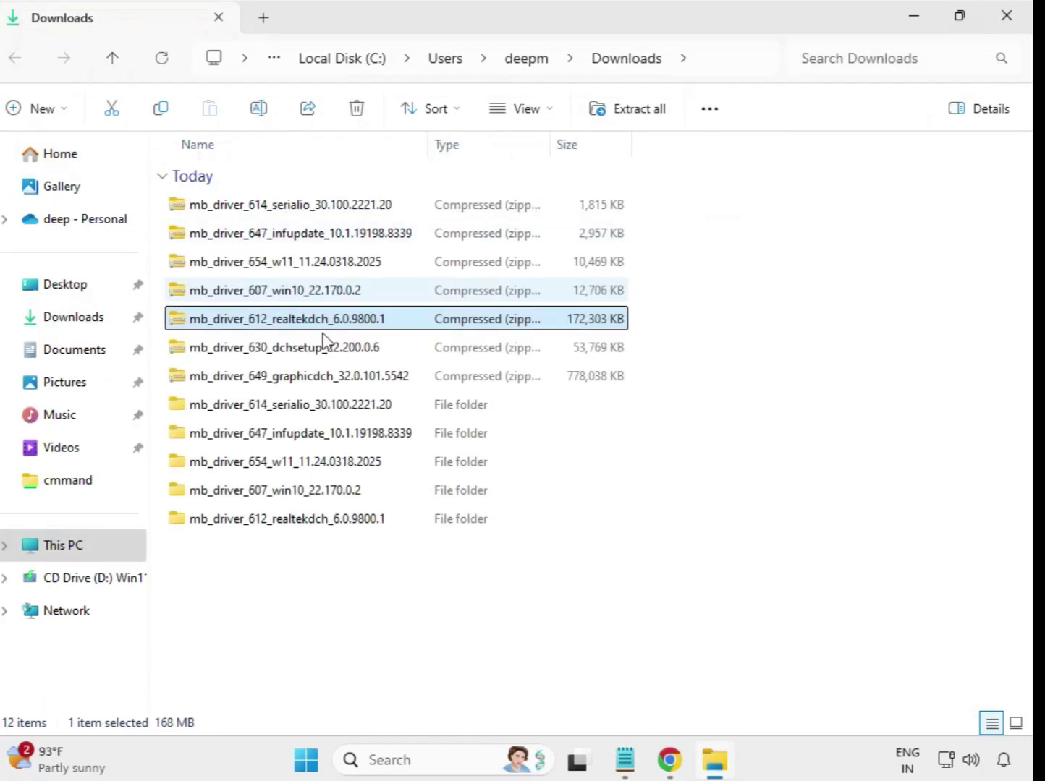
Extract the mb_driver_630_dchsetup_22.200.0.6 archive to its default folder in Downloads, and close the window of extracted files
click(288, 350)
right_click(288, 351)
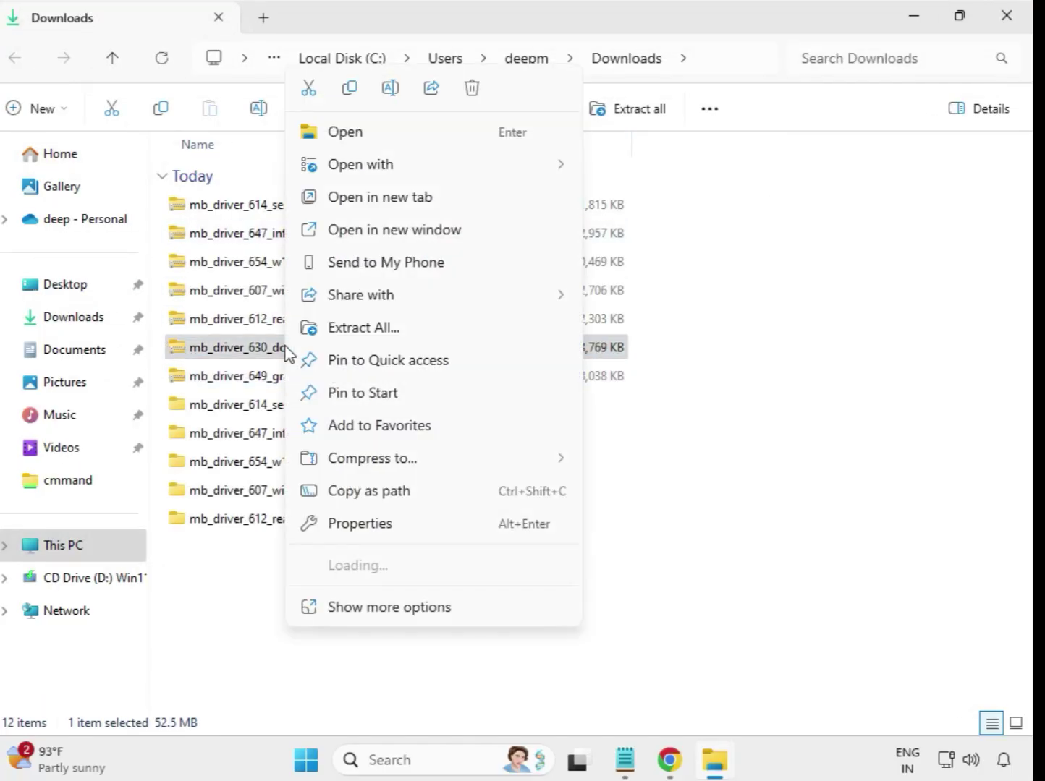
click(361, 339)
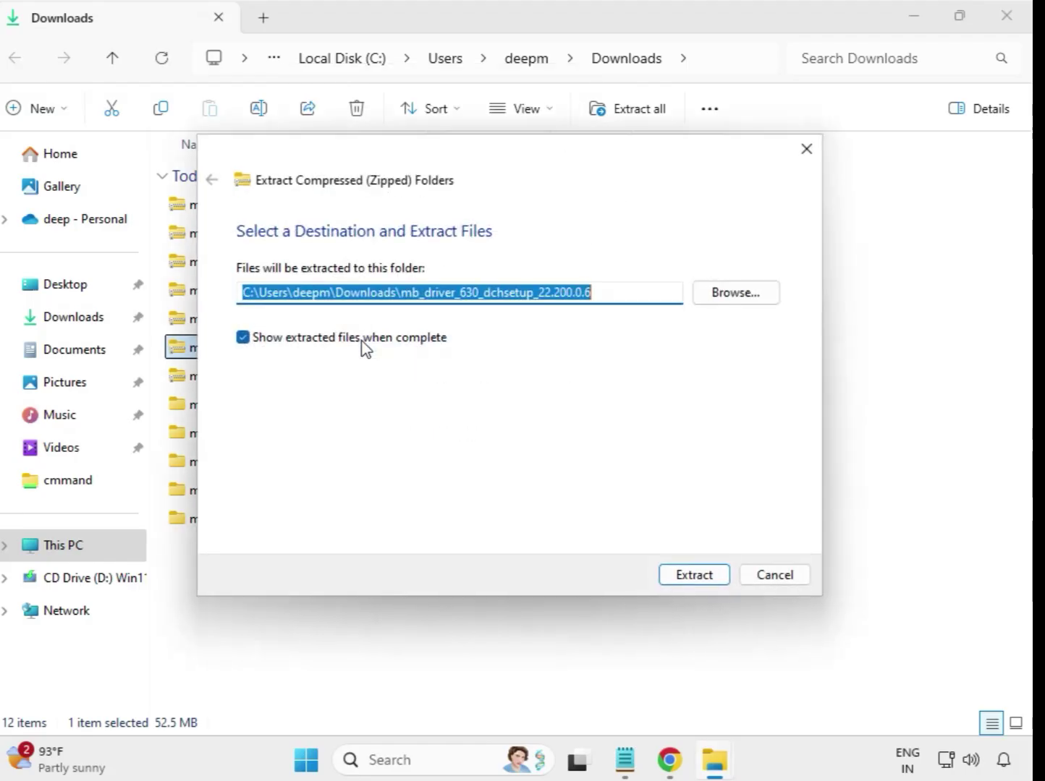
click(689, 578)
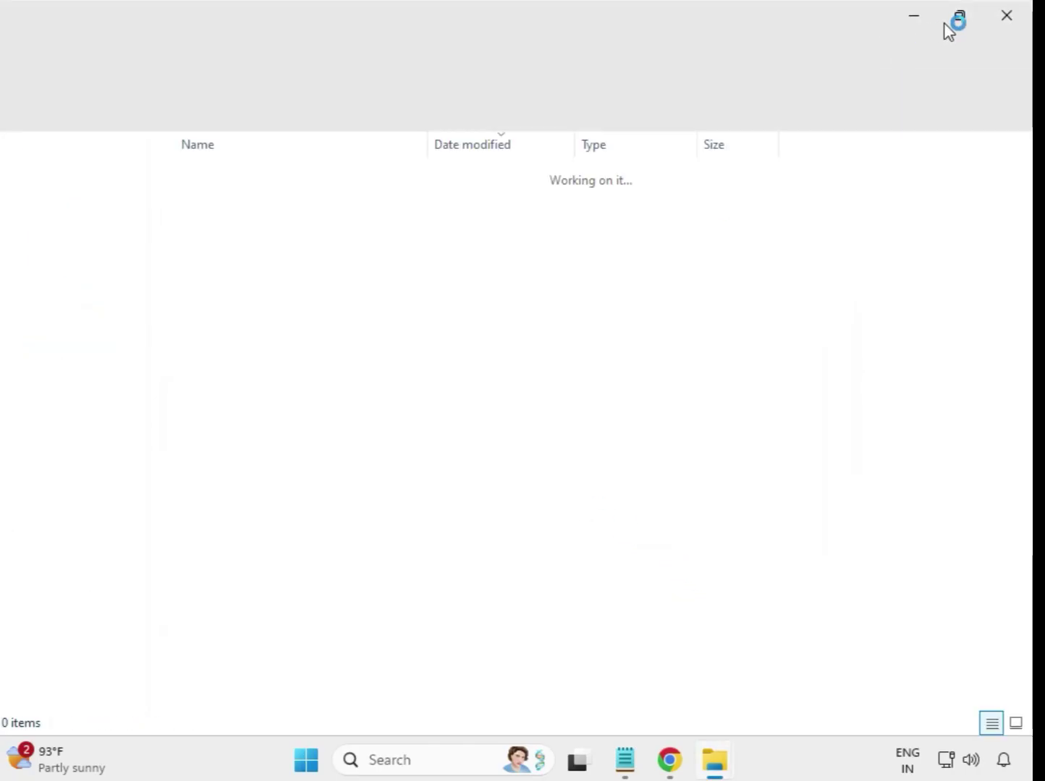
click(1005, 20)
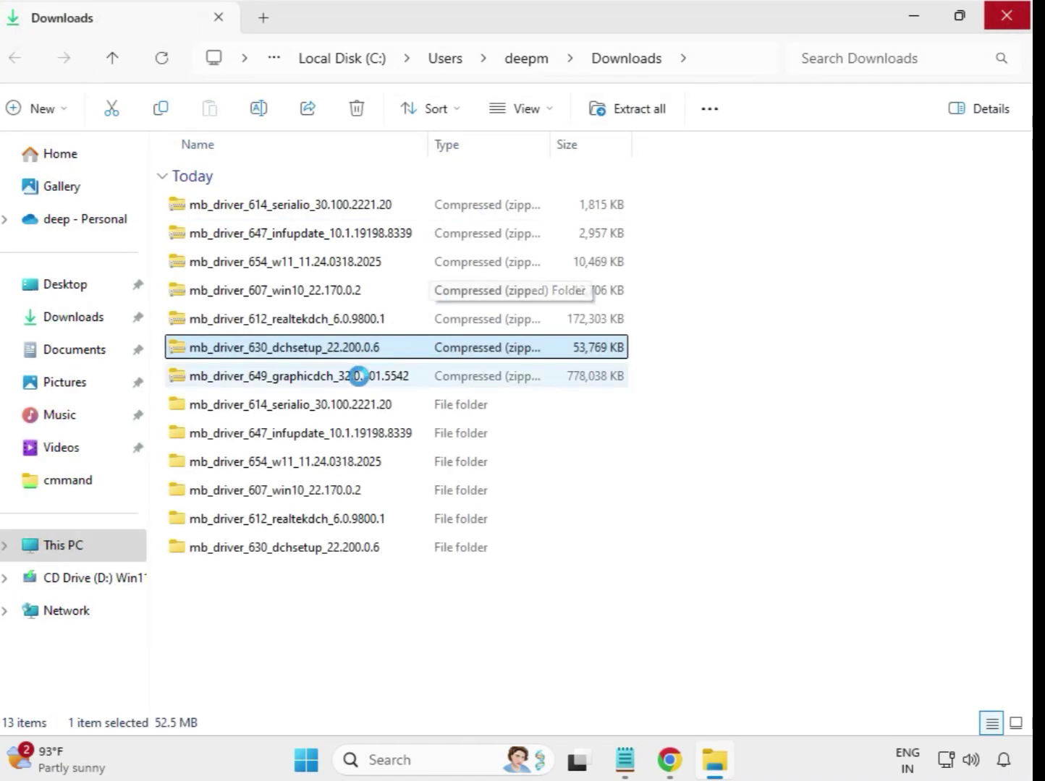
Extract the mb_driver_649_graphicdch_32.0.101.5542 archive to its default folder in Downloads, and close the window of extracted files
click(317, 383)
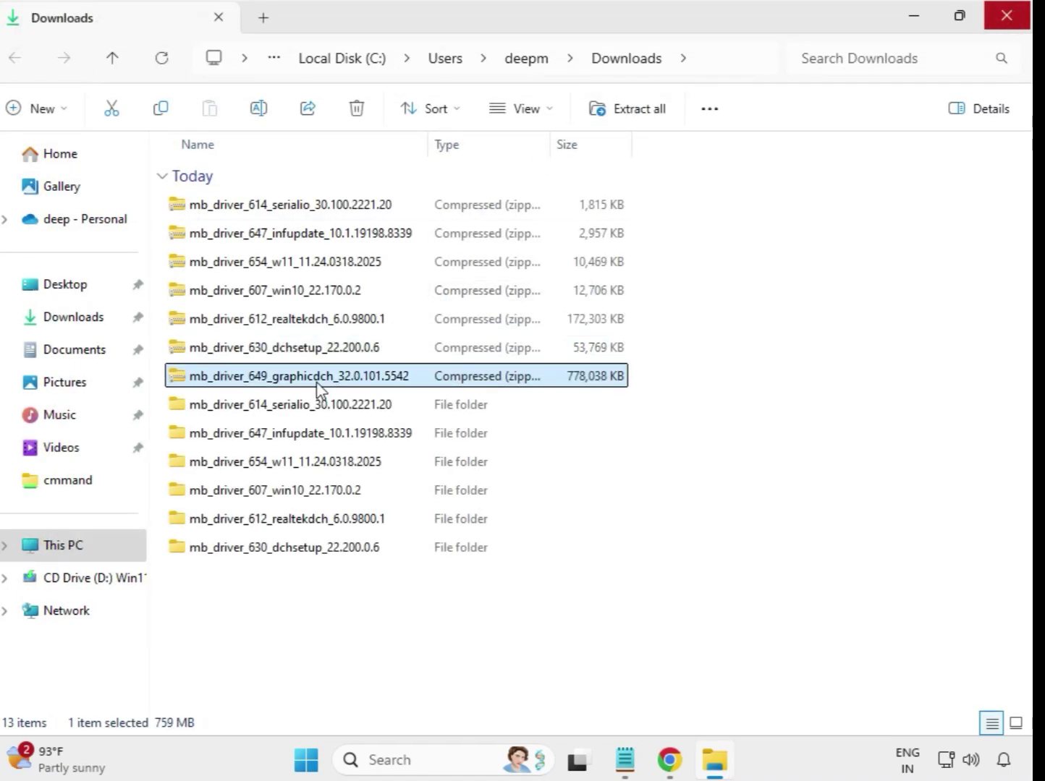
right_click(316, 383)
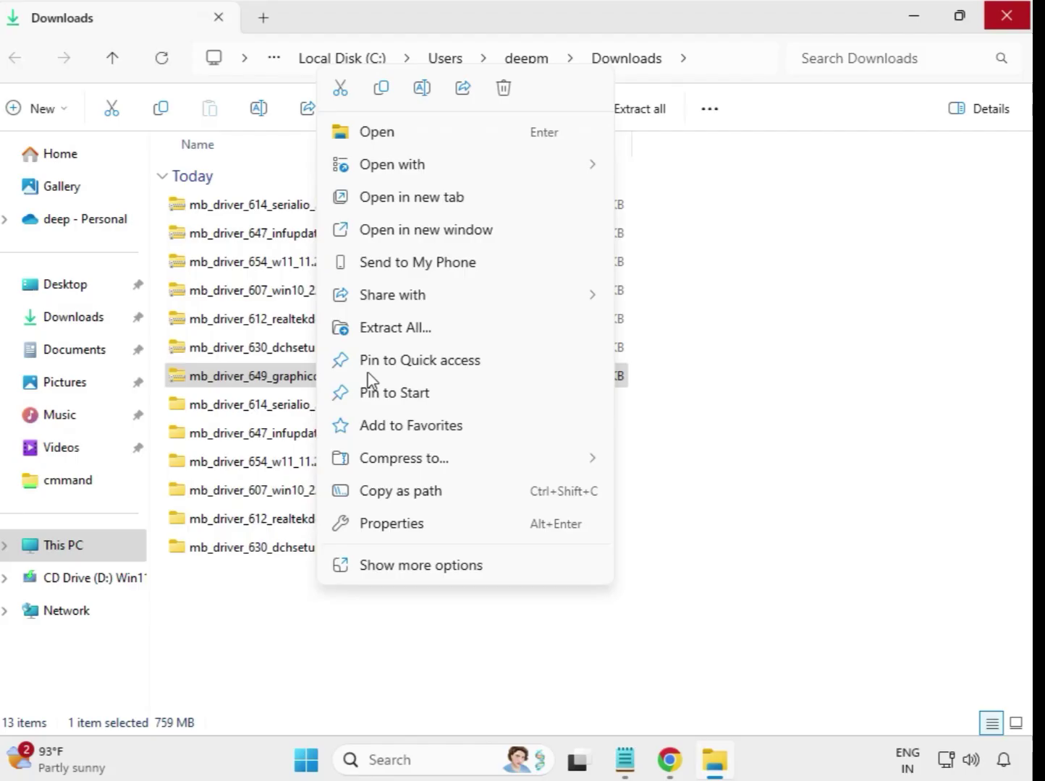
click(409, 332)
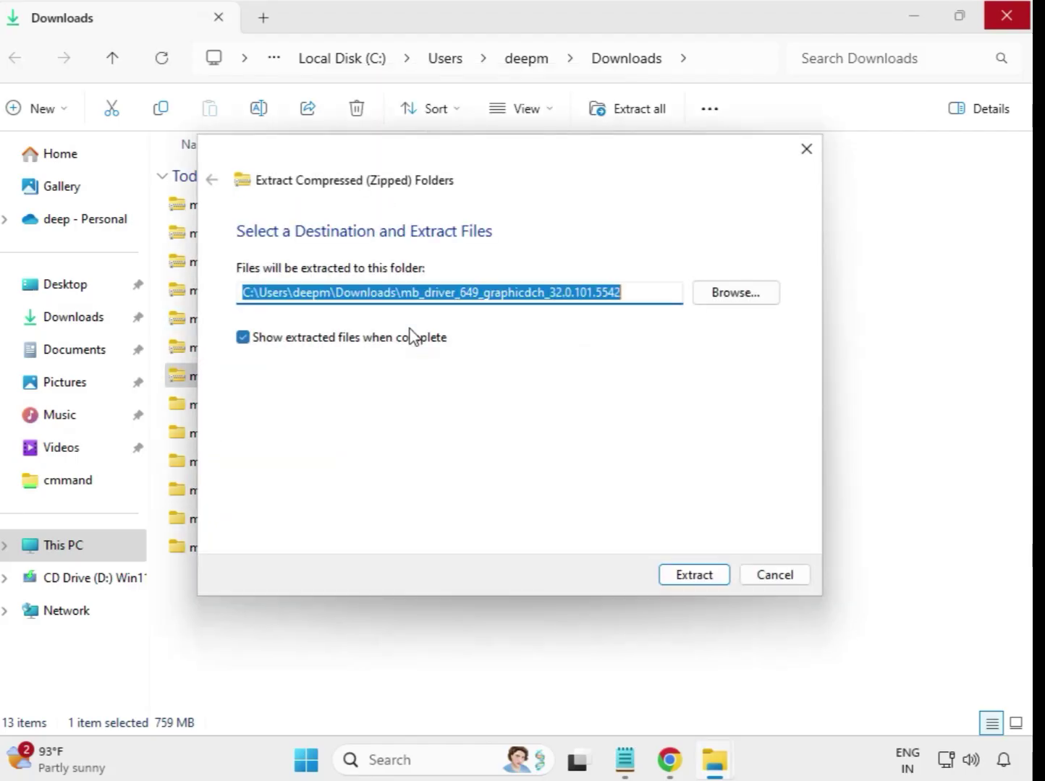
click(693, 576)
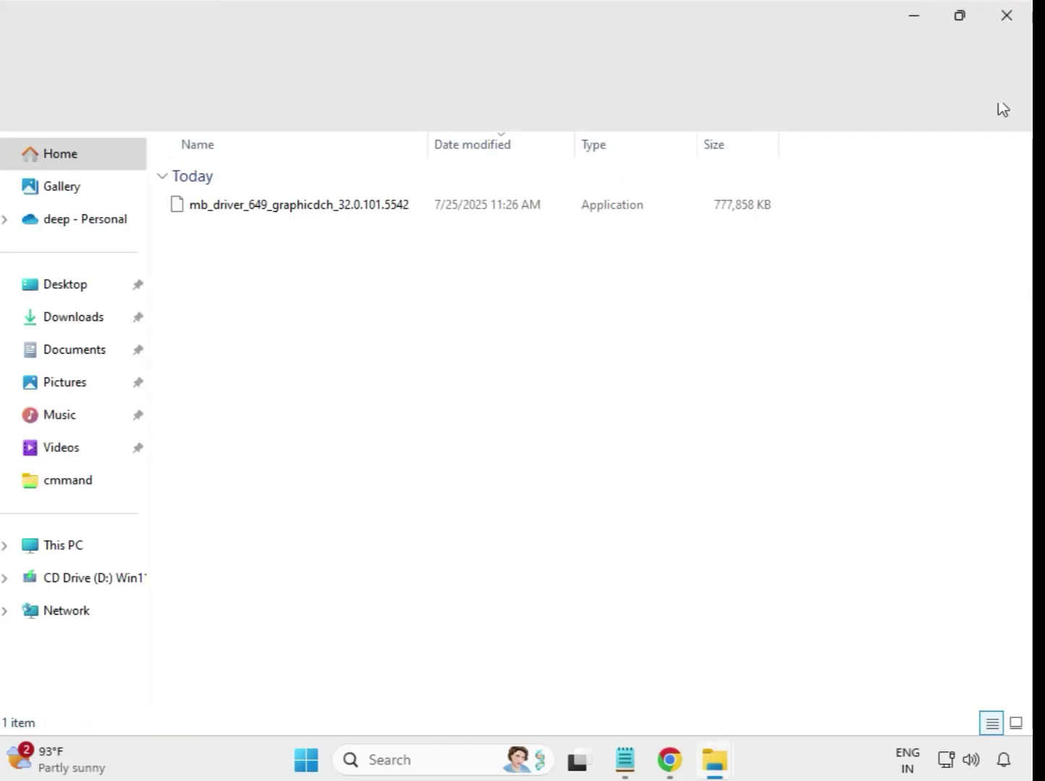
click(1007, 15)
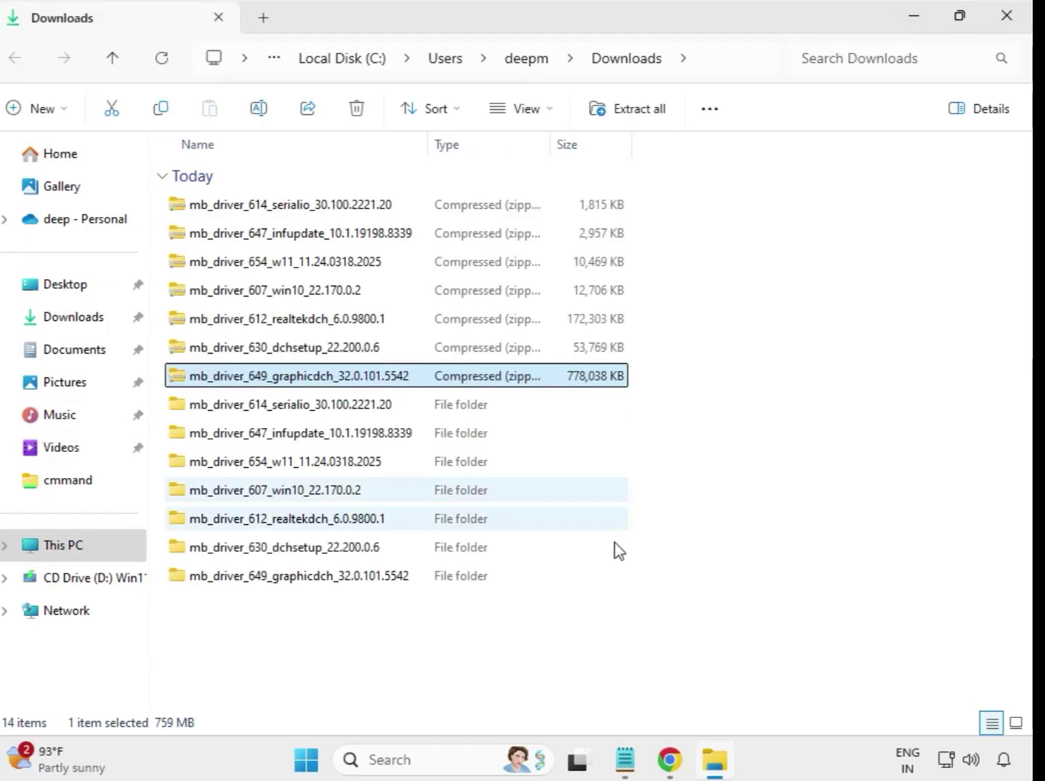
Refresh the Downloads folder listing, then select the seven extracted driver folders and clear the selection
click(539, 643)
right_click(385, 626)
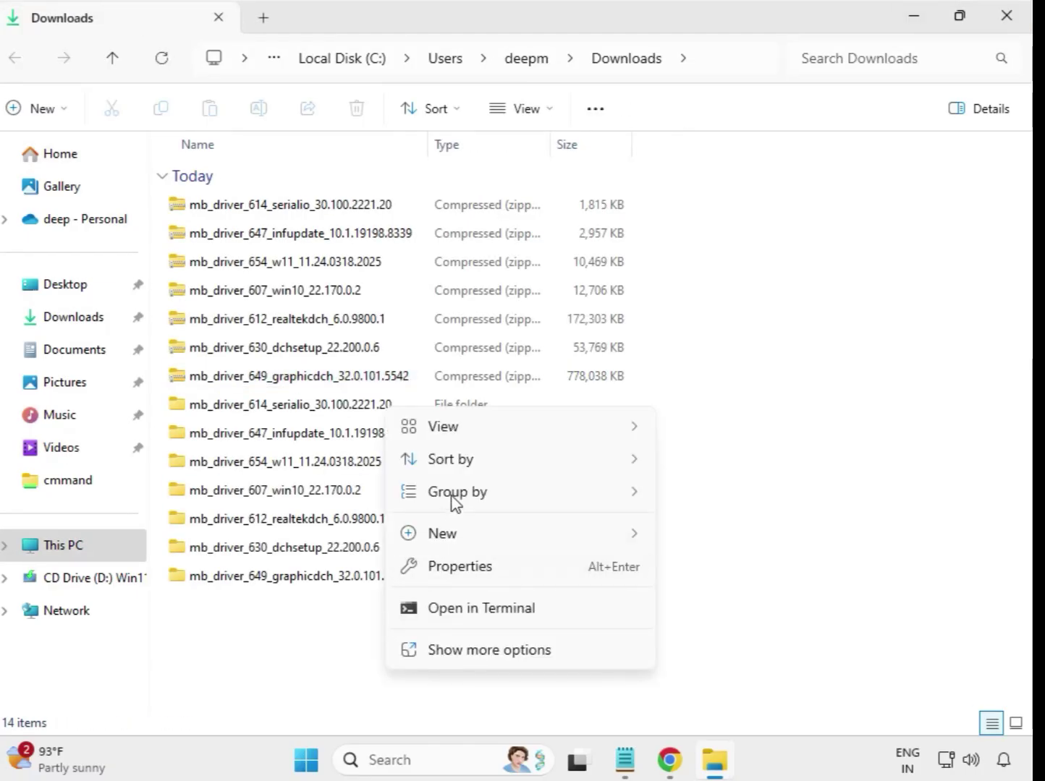
click(501, 650)
click(443, 435)
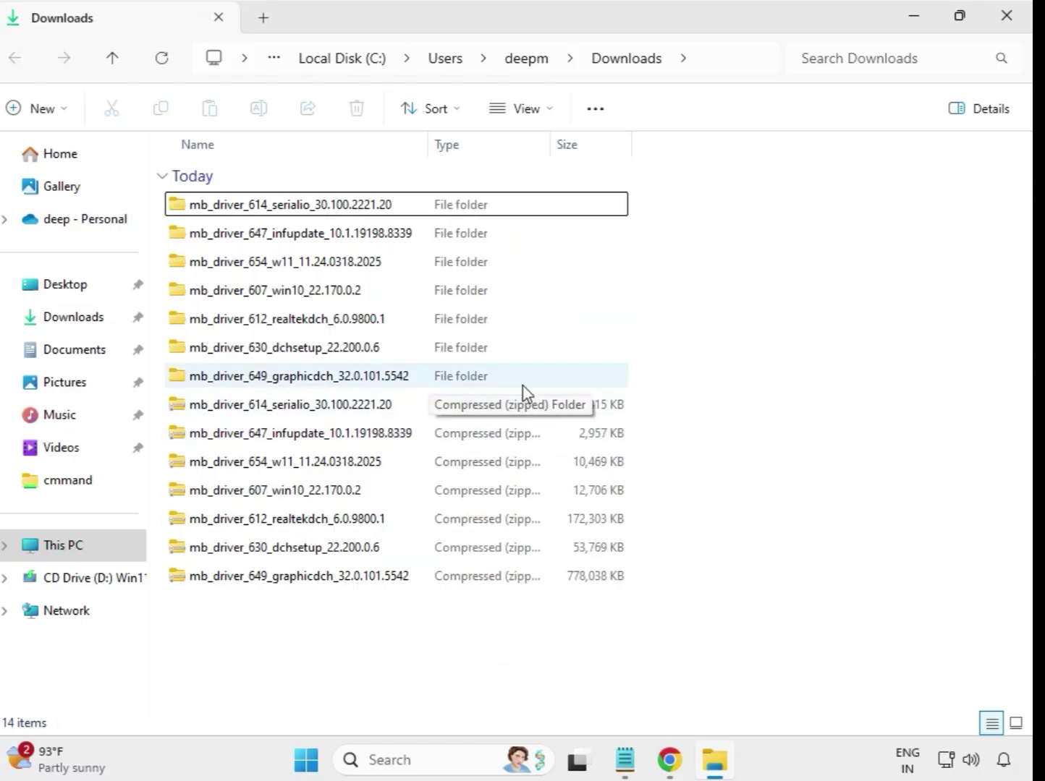
drag(640, 374, 397, 197)
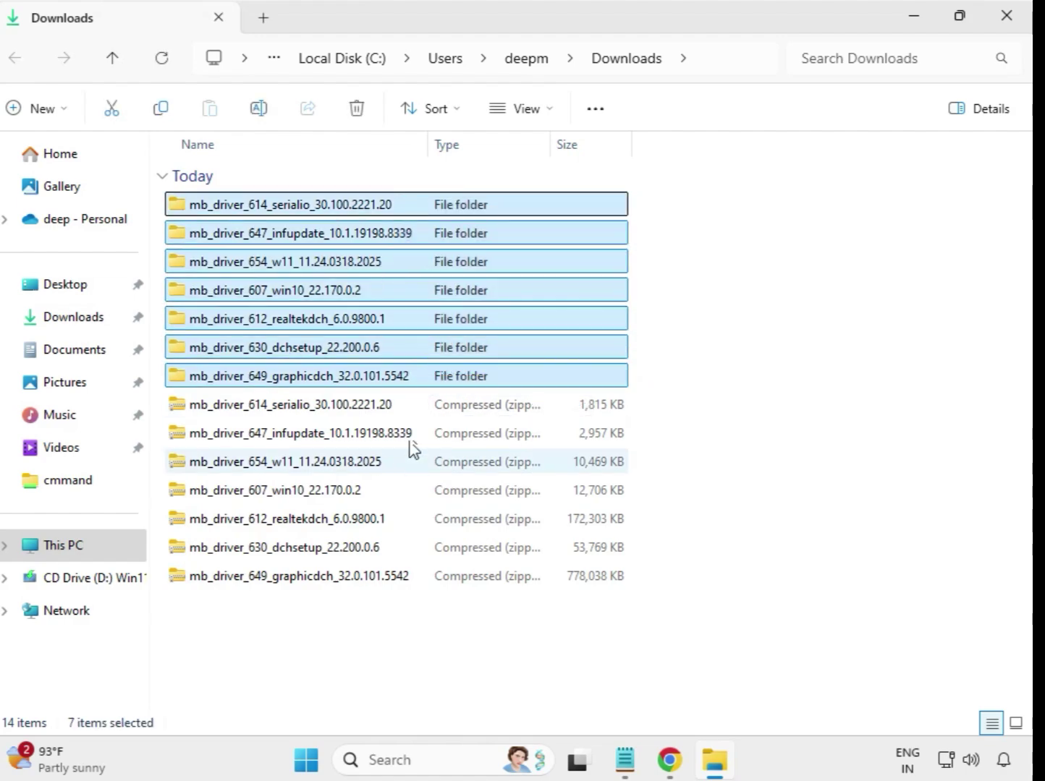
click(674, 252)
Run the mb_driver_614_serialio_30.100.2221.20 installer from its extracted folder as administrator, allow it to make changes, and return to Downloads
double_click(290, 208)
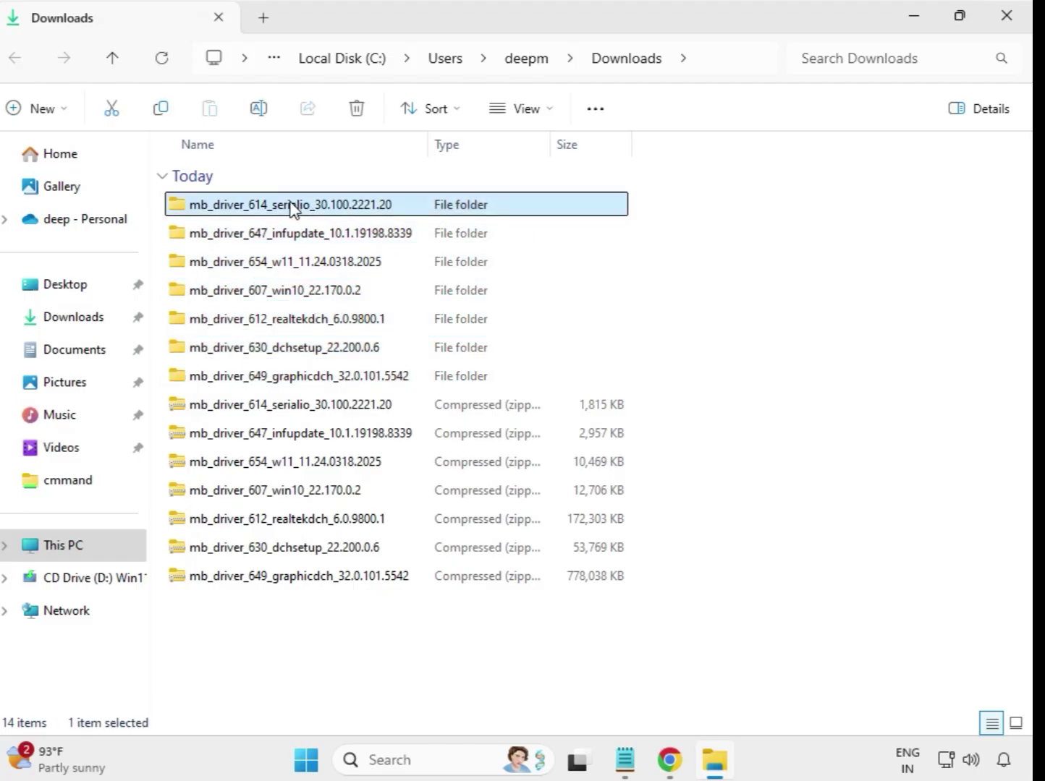
click(279, 213)
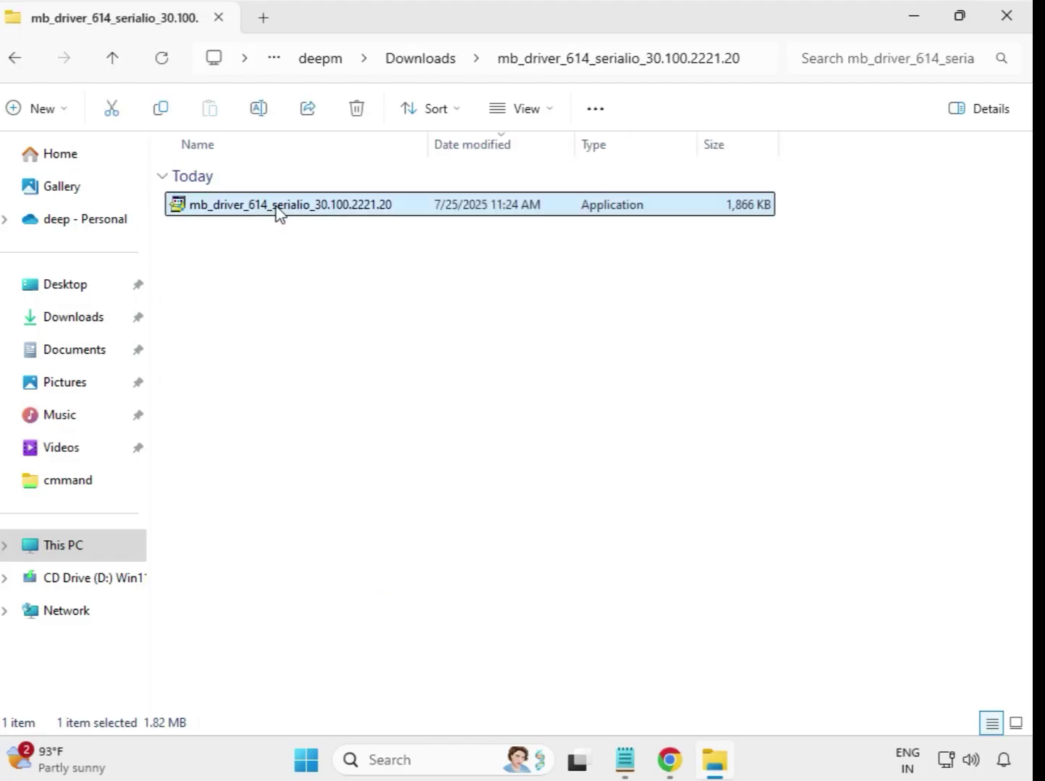
right_click(279, 214)
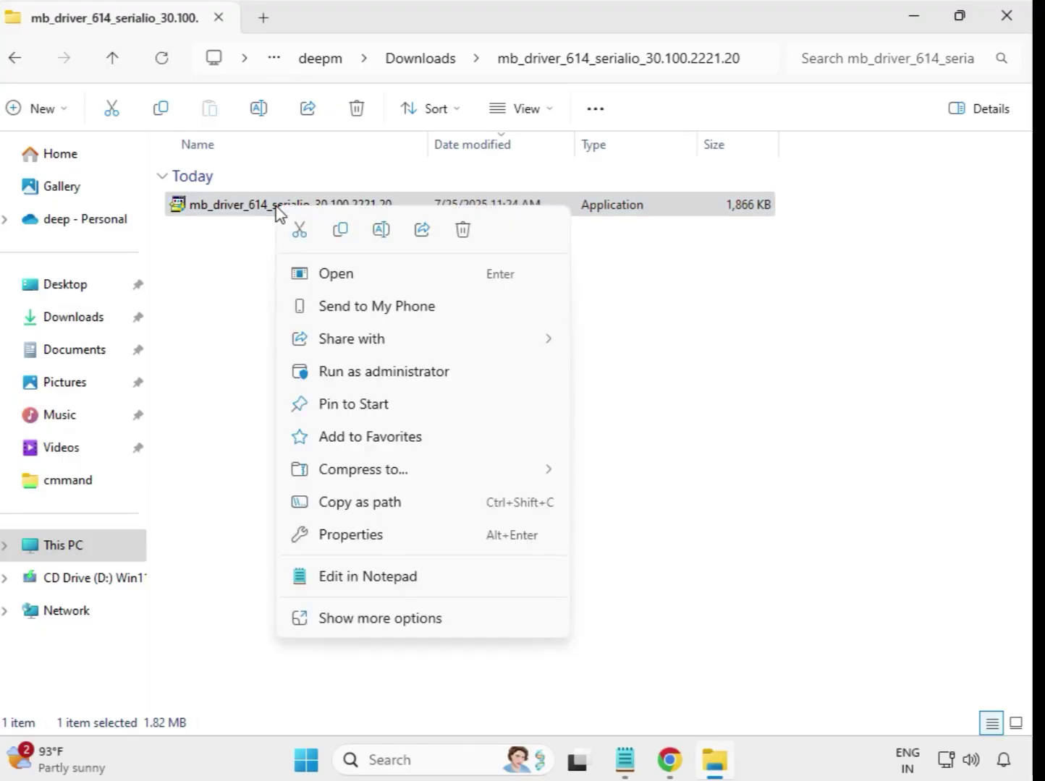
click(370, 374)
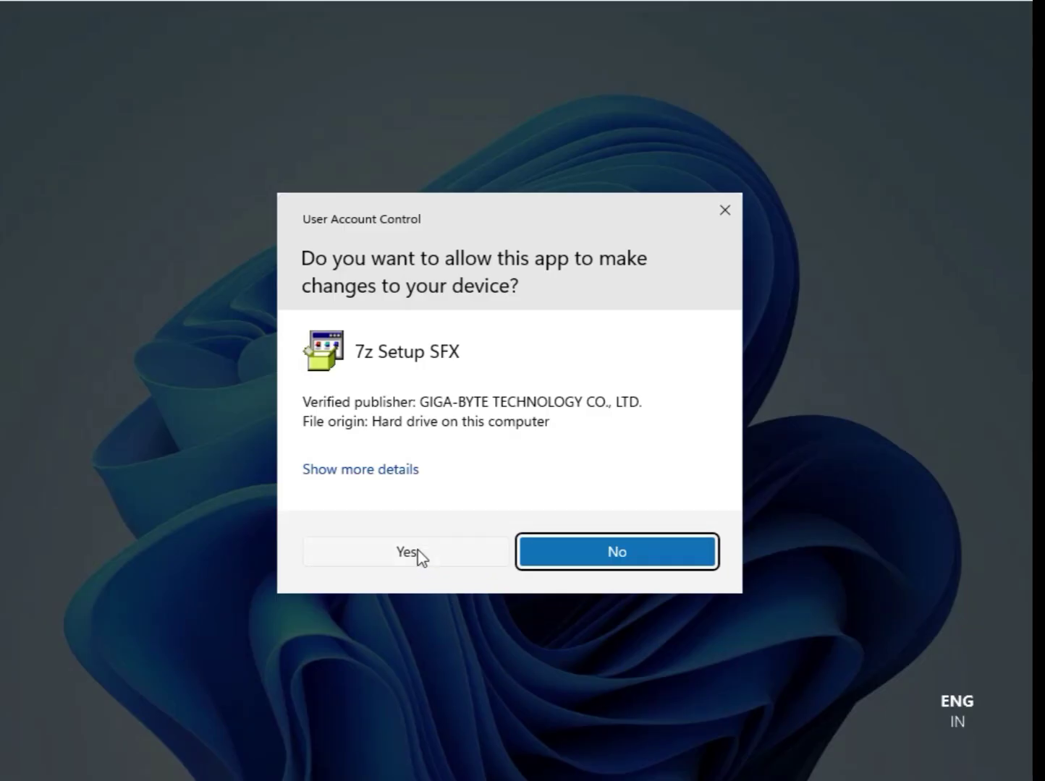
click(407, 553)
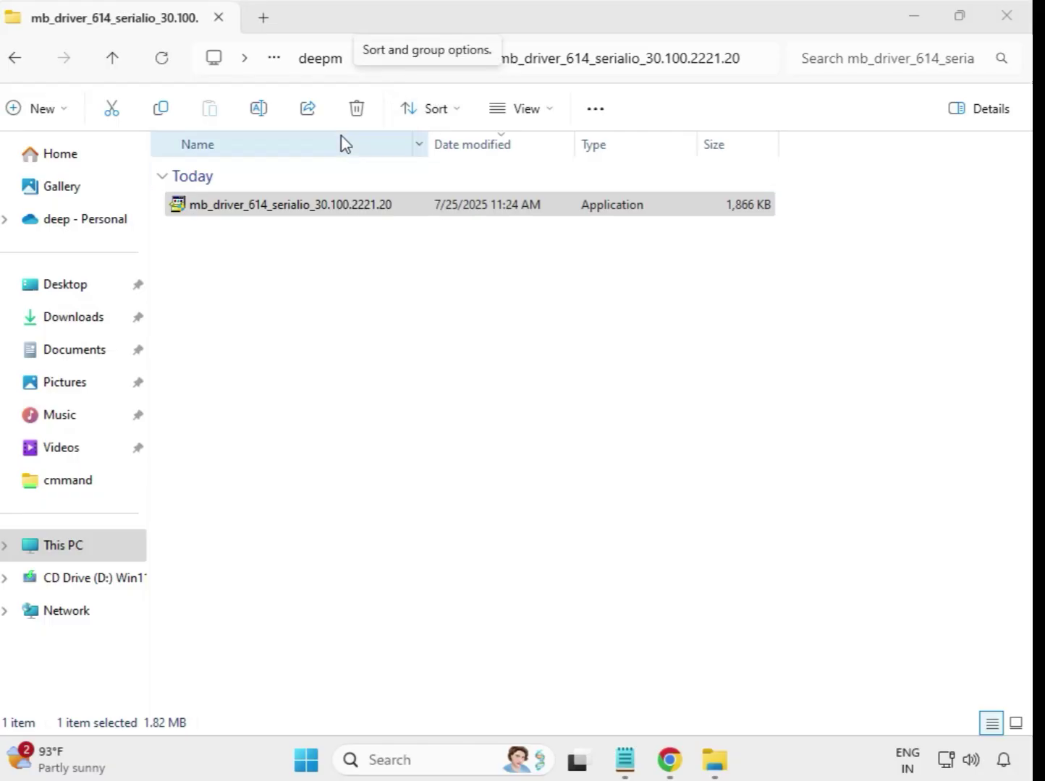
click(16, 60)
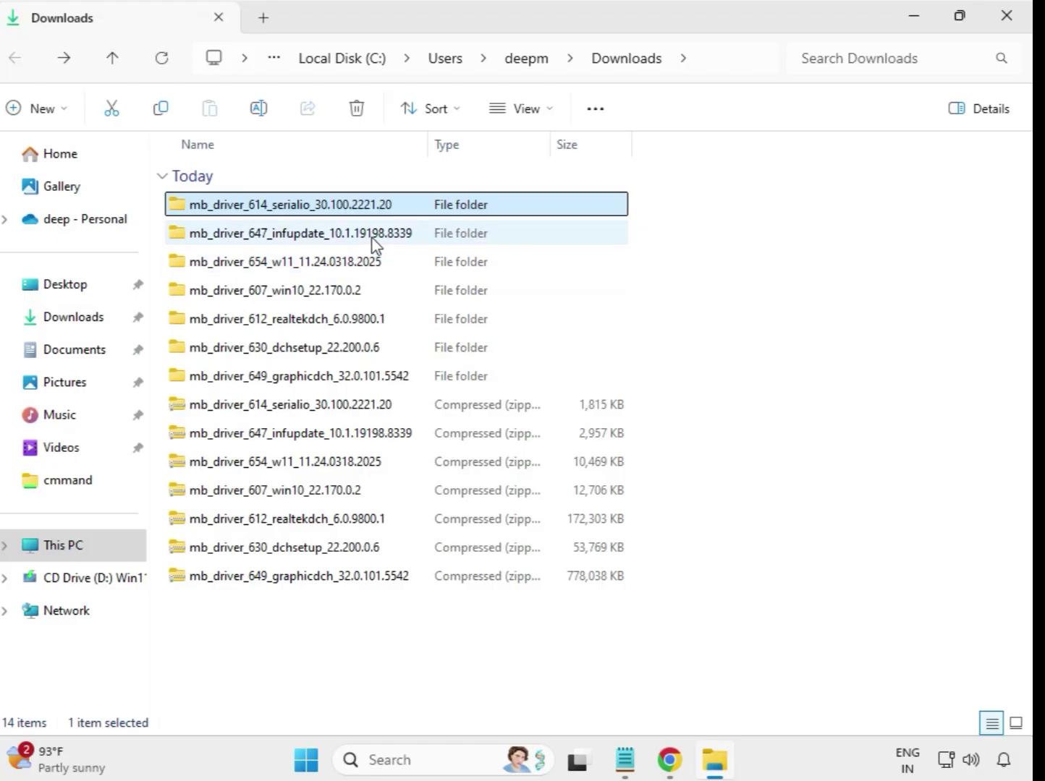
Run the mb_driver_647_infupdate_10.1.19198.8339 installer from its extracted folder as administrator, allow it to make changes, and return to Downloads
double_click(346, 233)
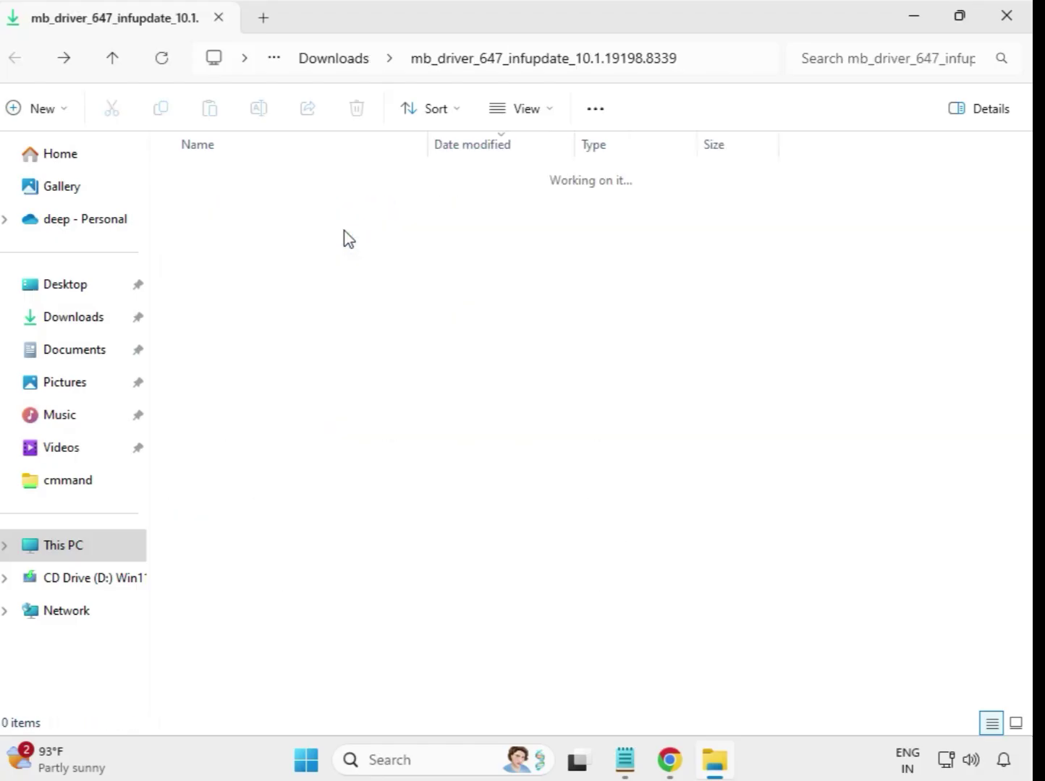
click(348, 210)
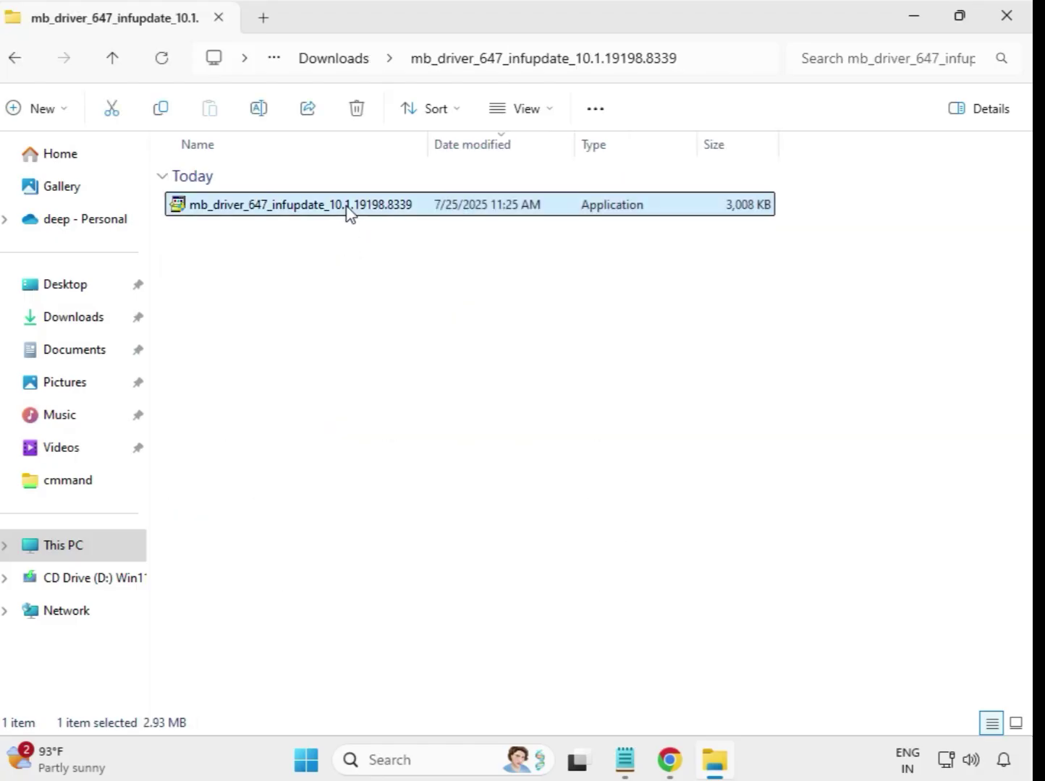
right_click(347, 212)
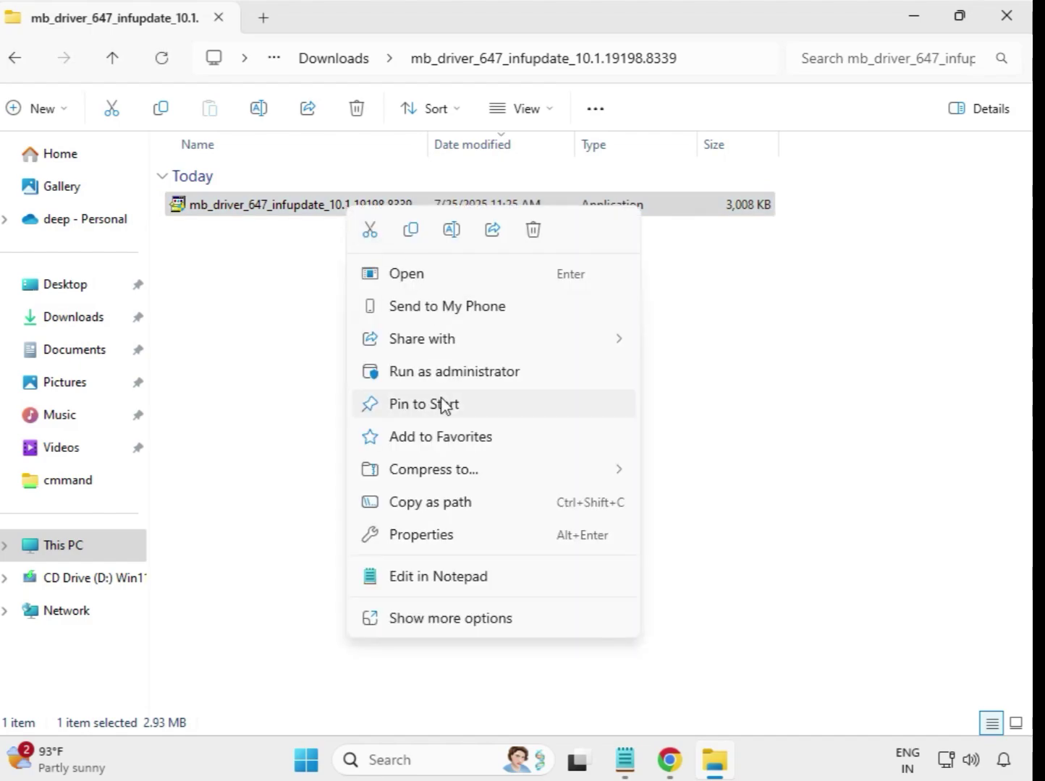
click(455, 372)
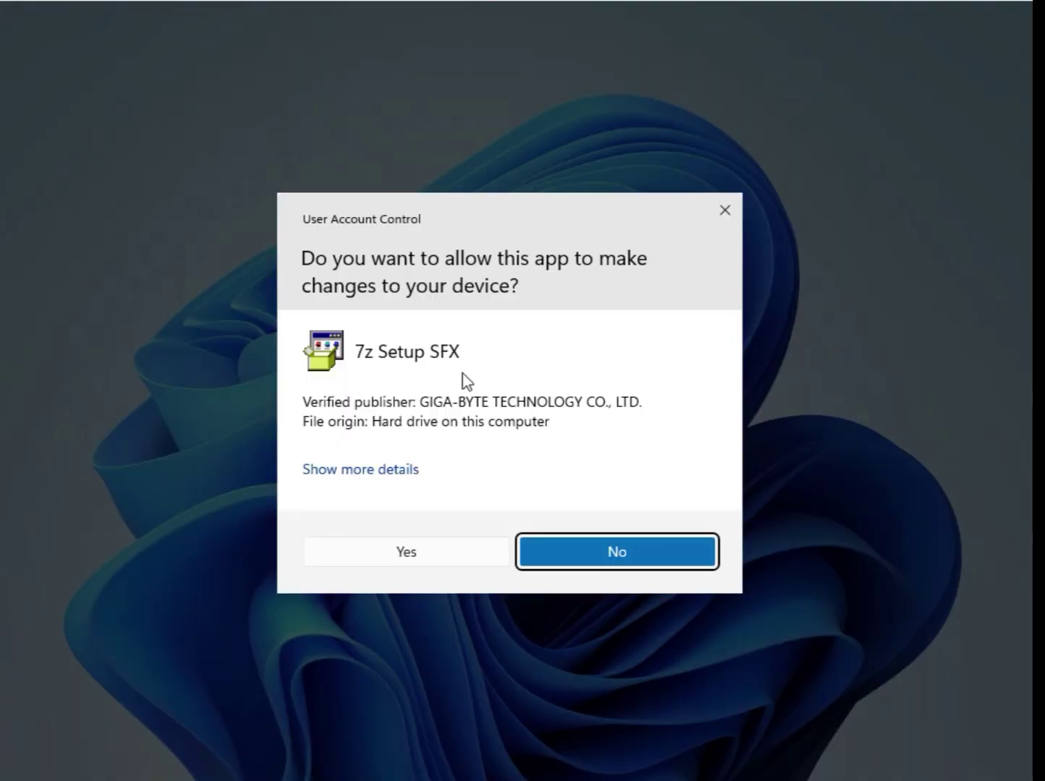
click(475, 563)
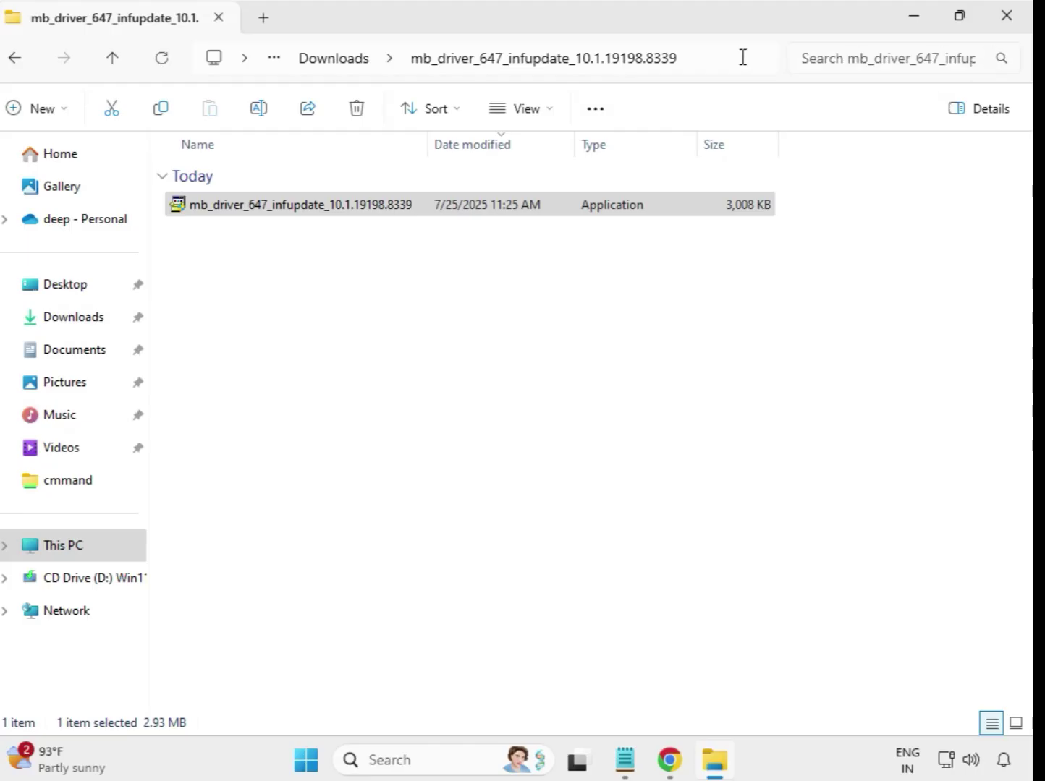
click(316, 65)
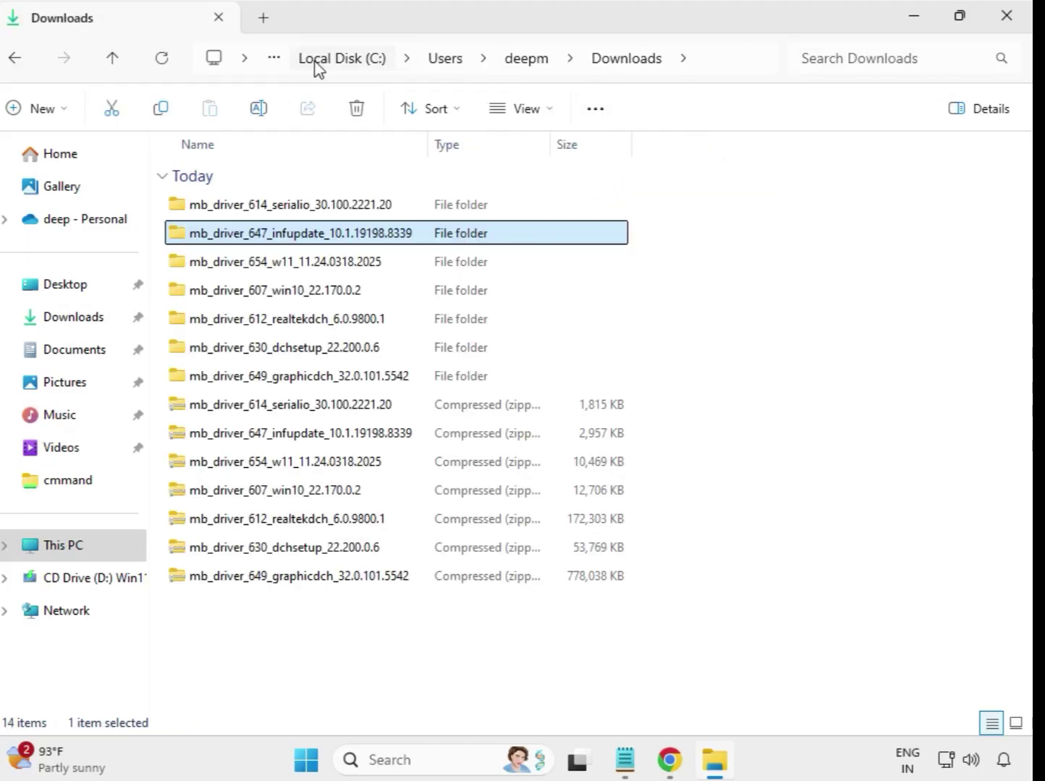
Run the mb_driver_654_w11_11.24.0318.2025 installer from its extracted folder as administrator, allow it to make changes, and return to Downloads
double_click(283, 268)
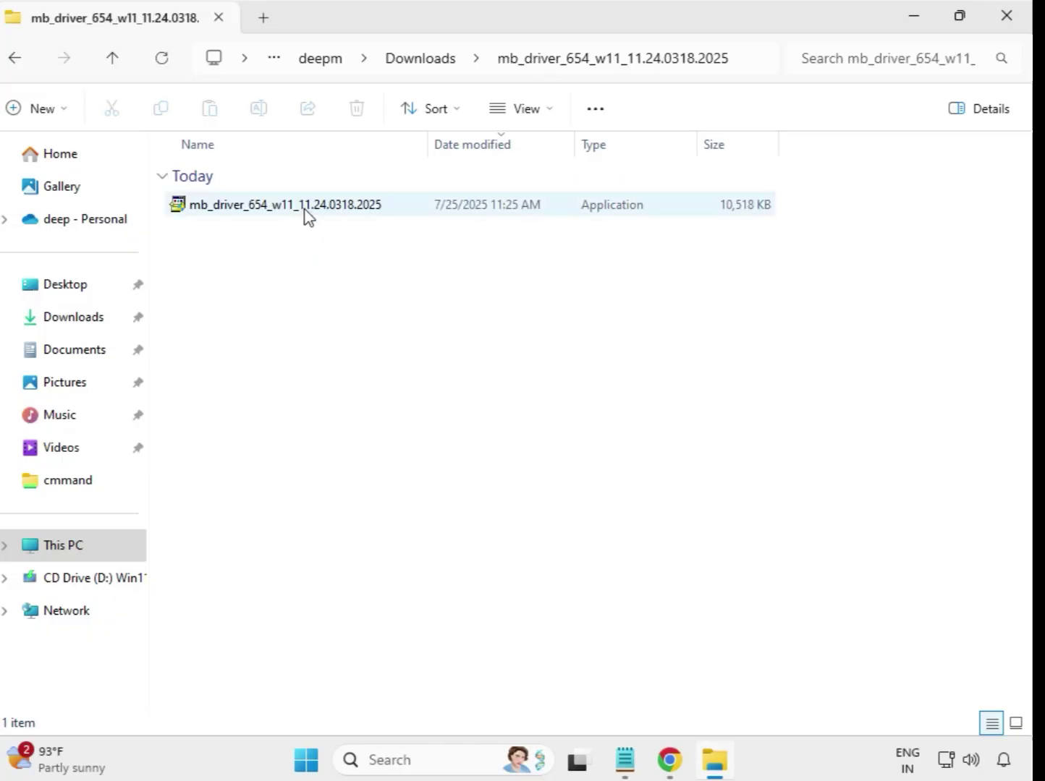
click(308, 216)
right_click(304, 210)
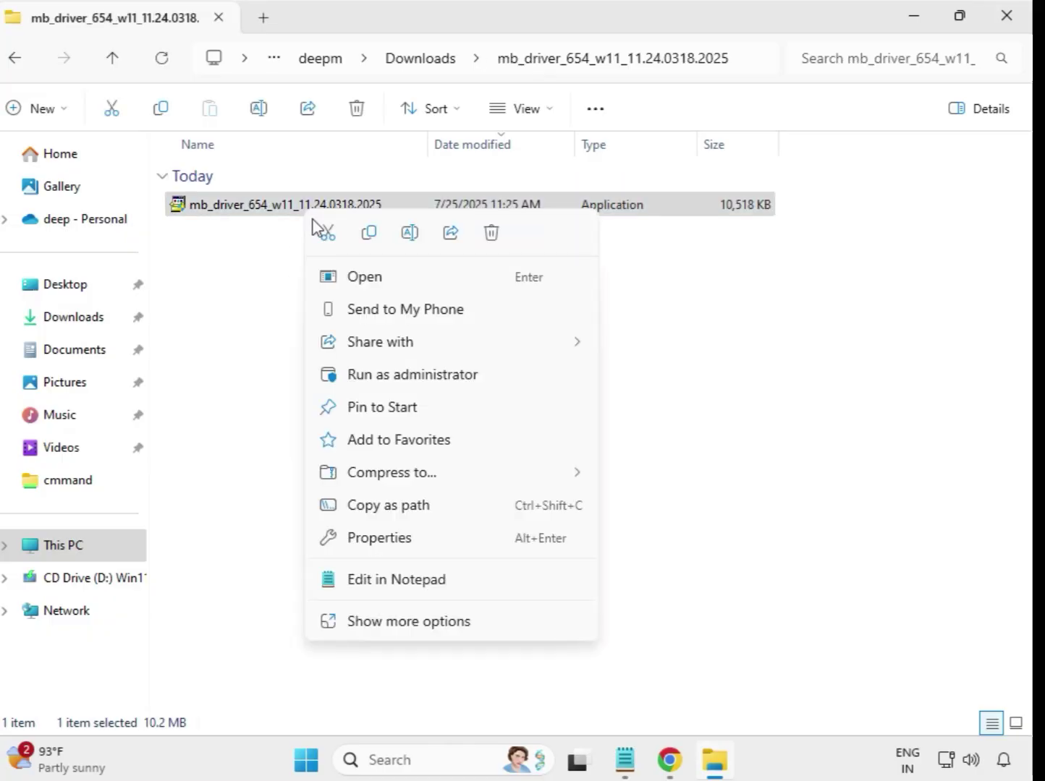
click(406, 376)
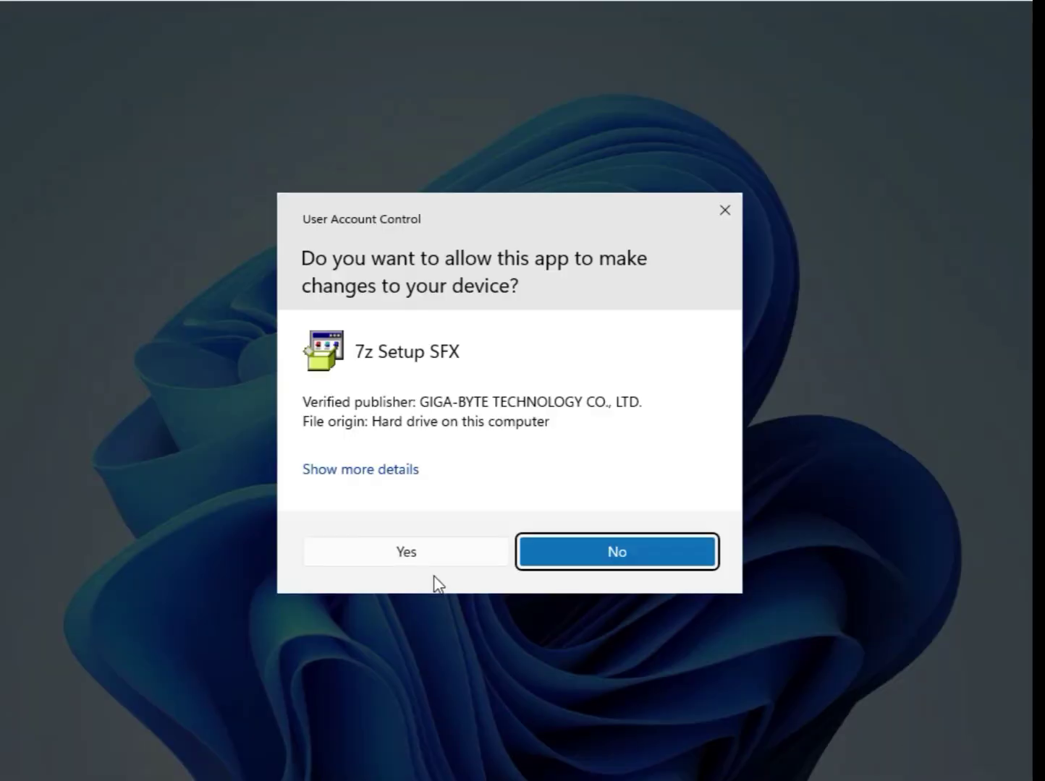
click(429, 564)
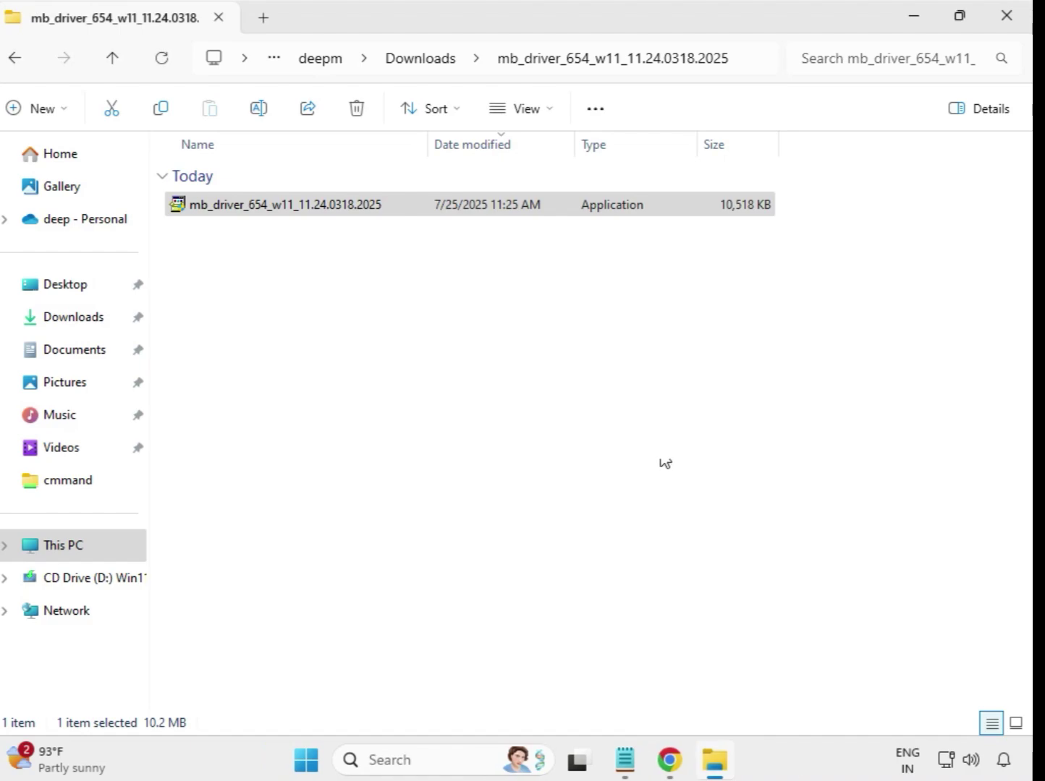
click(423, 61)
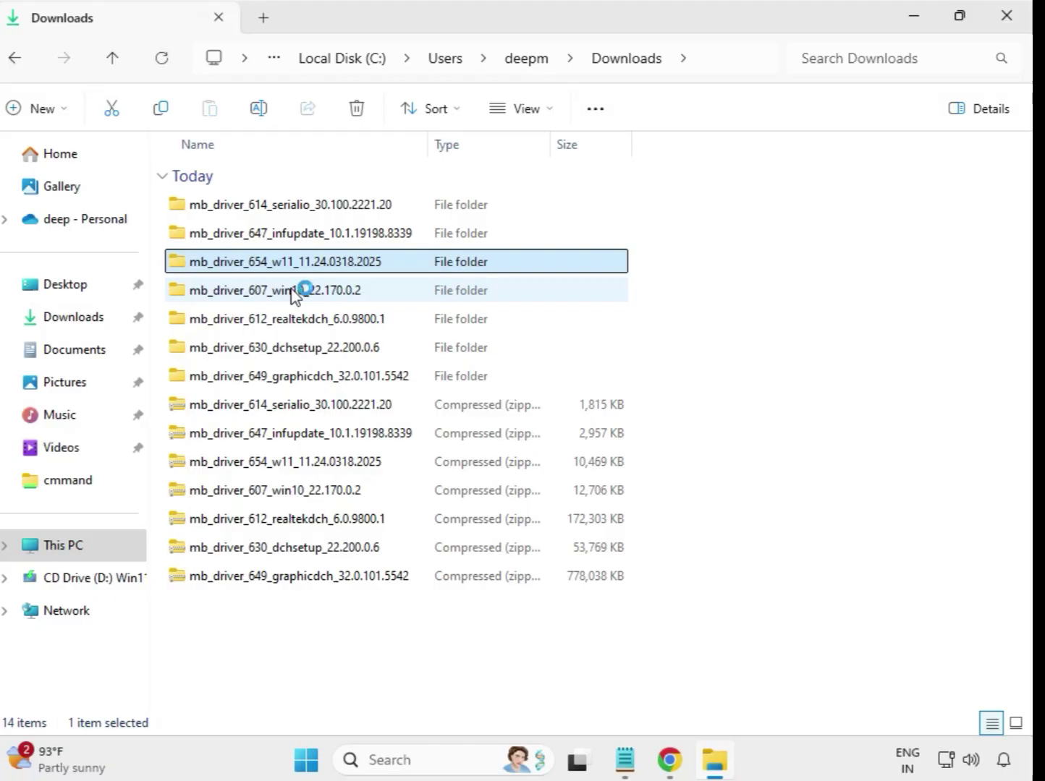
Run the mb_driver_607_win10_22.170.0.2 installer from its extracted folder as administrator, allow it to make changes, and return to Downloads
double_click(301, 290)
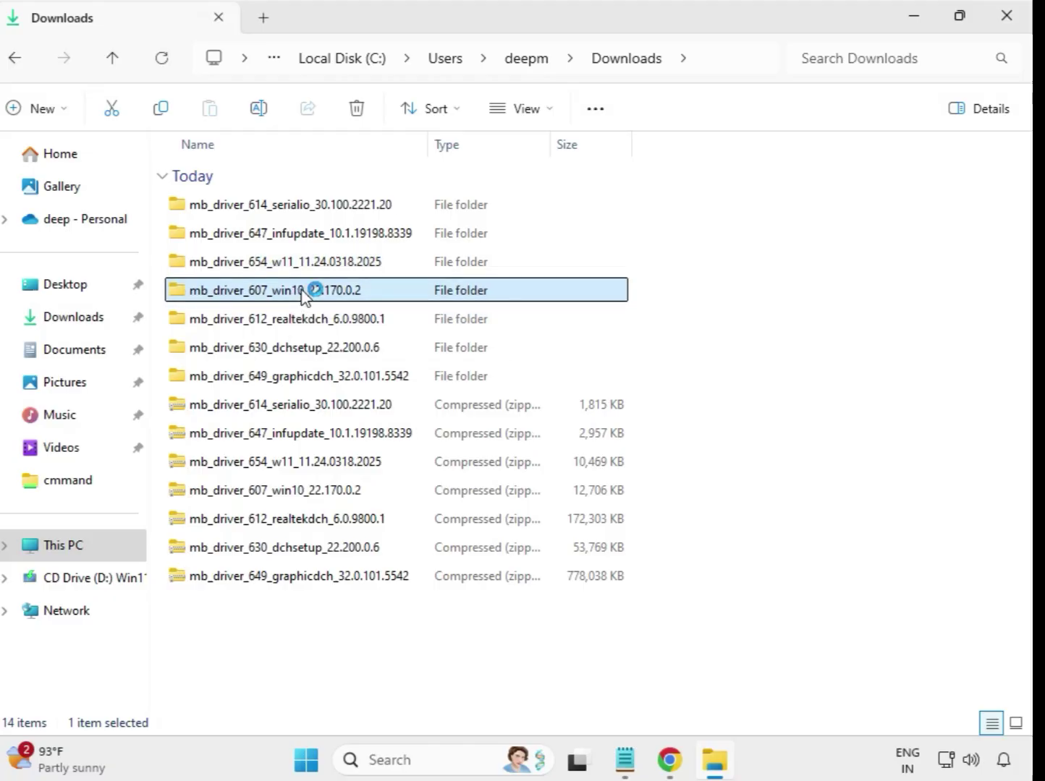
click(287, 214)
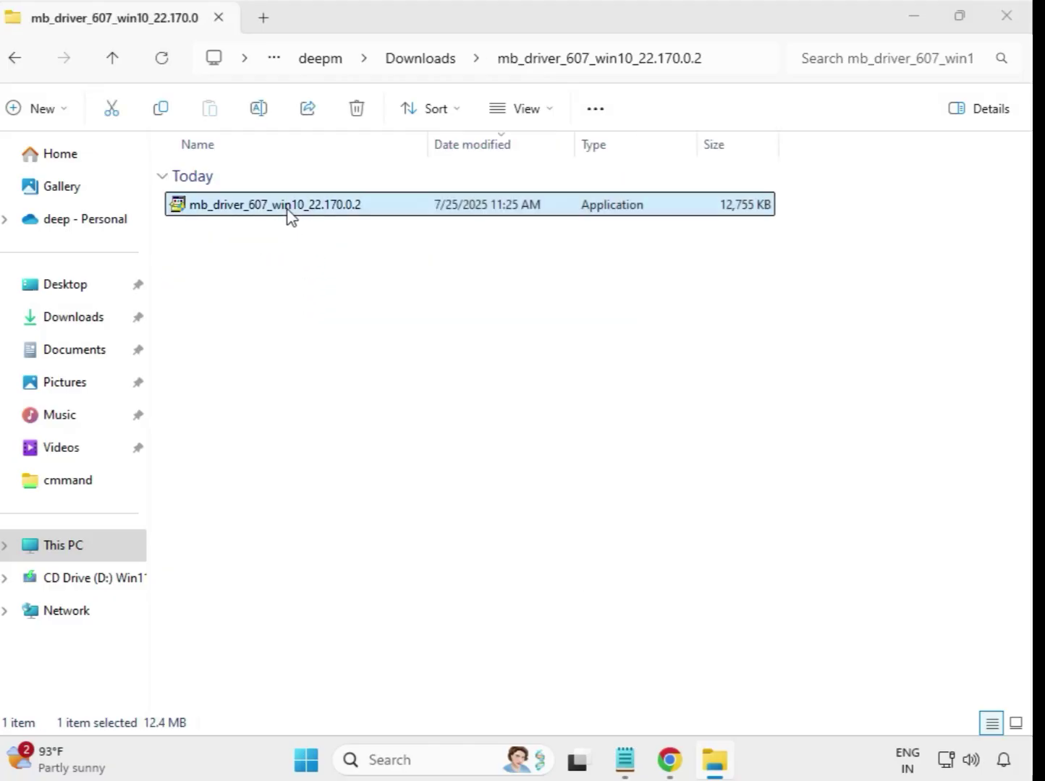
right_click(287, 210)
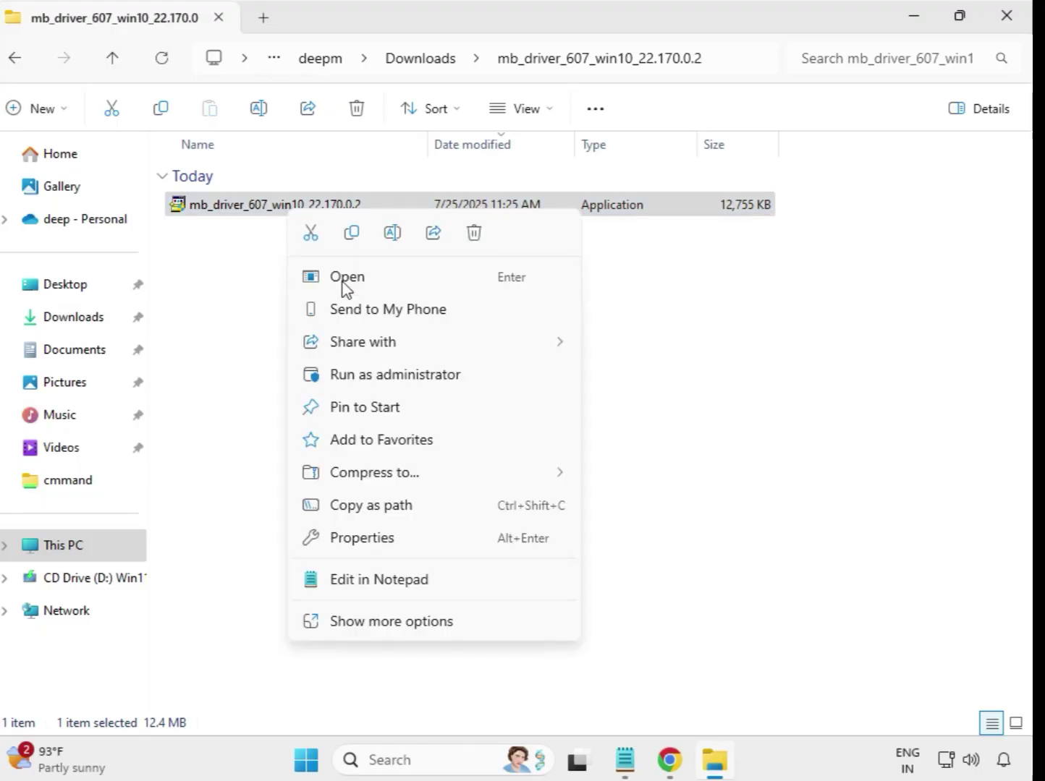
click(374, 376)
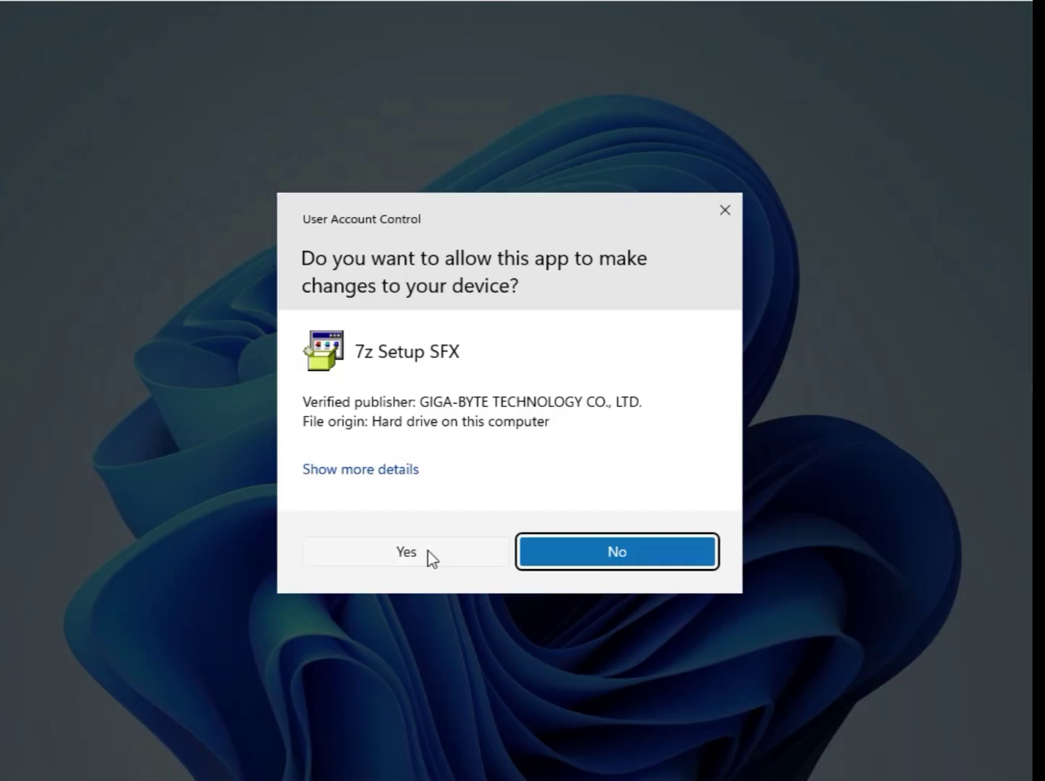
click(430, 556)
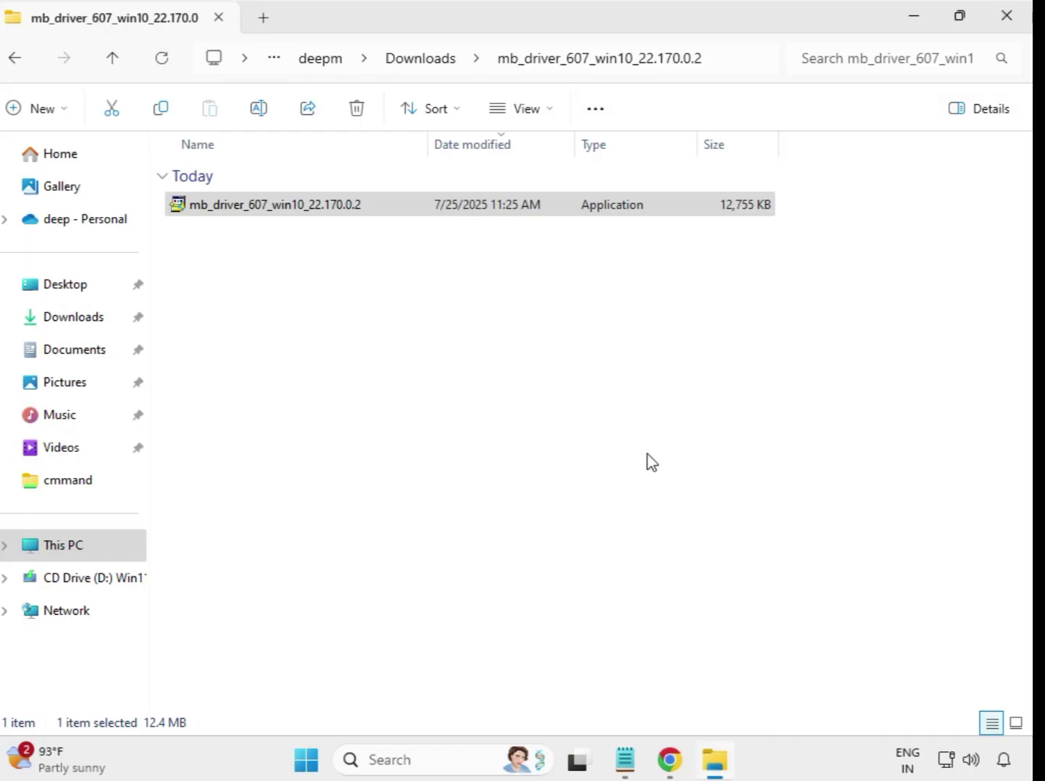
click(418, 62)
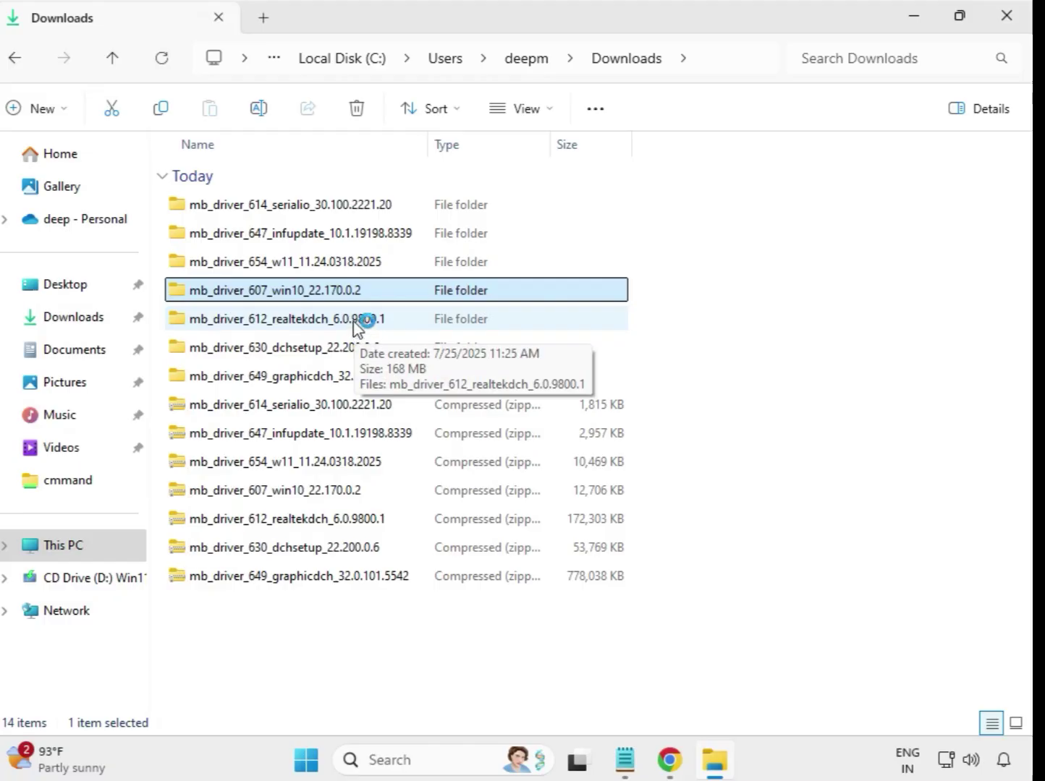
Run the mb_driver_612_realtekdch_6.0.9800.1 installer from its extracted folder as administrator, allow it to make changes, and return to Downloads
click(358, 324)
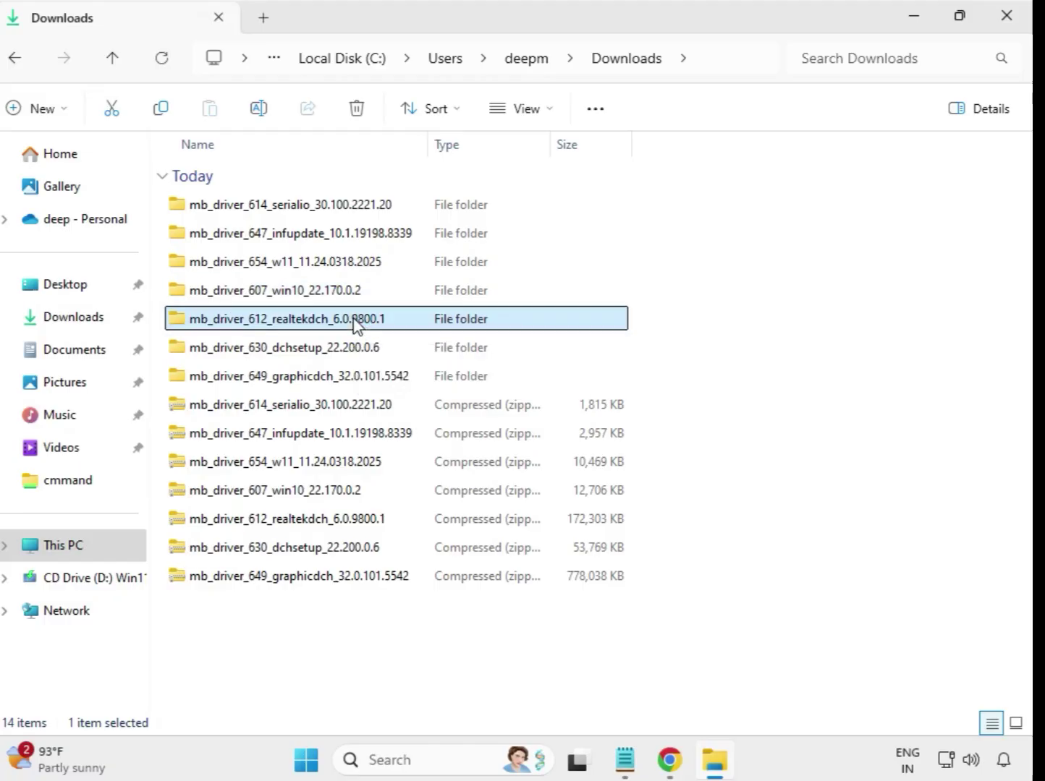
double_click(417, 324)
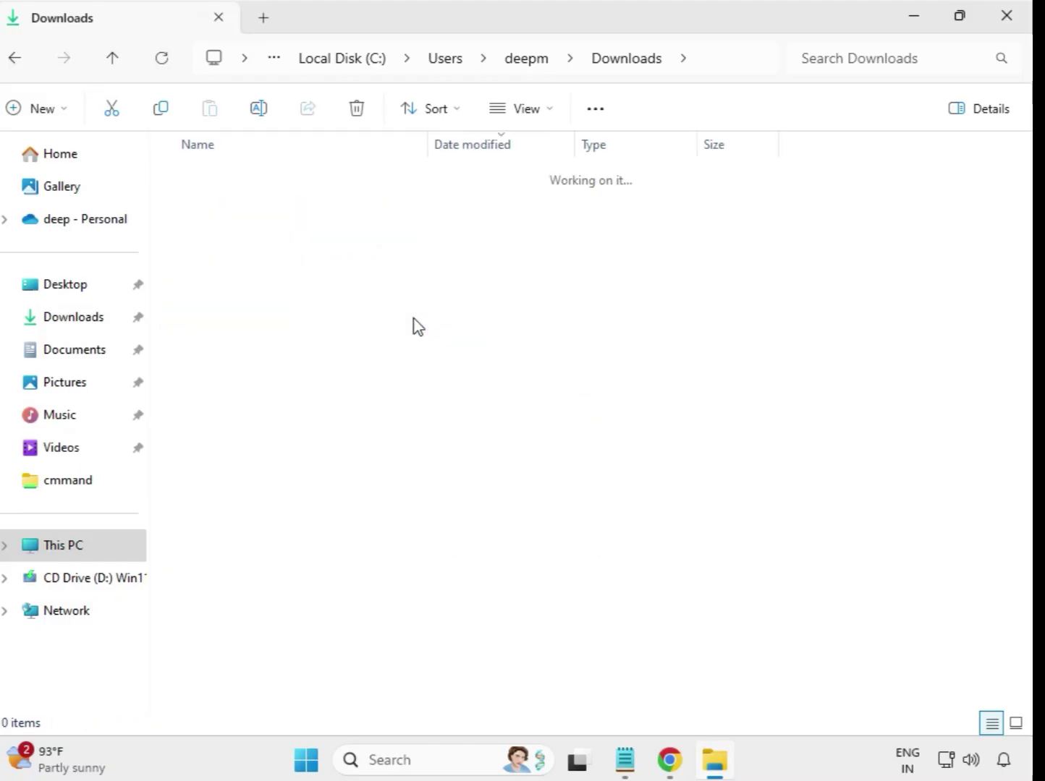
click(323, 212)
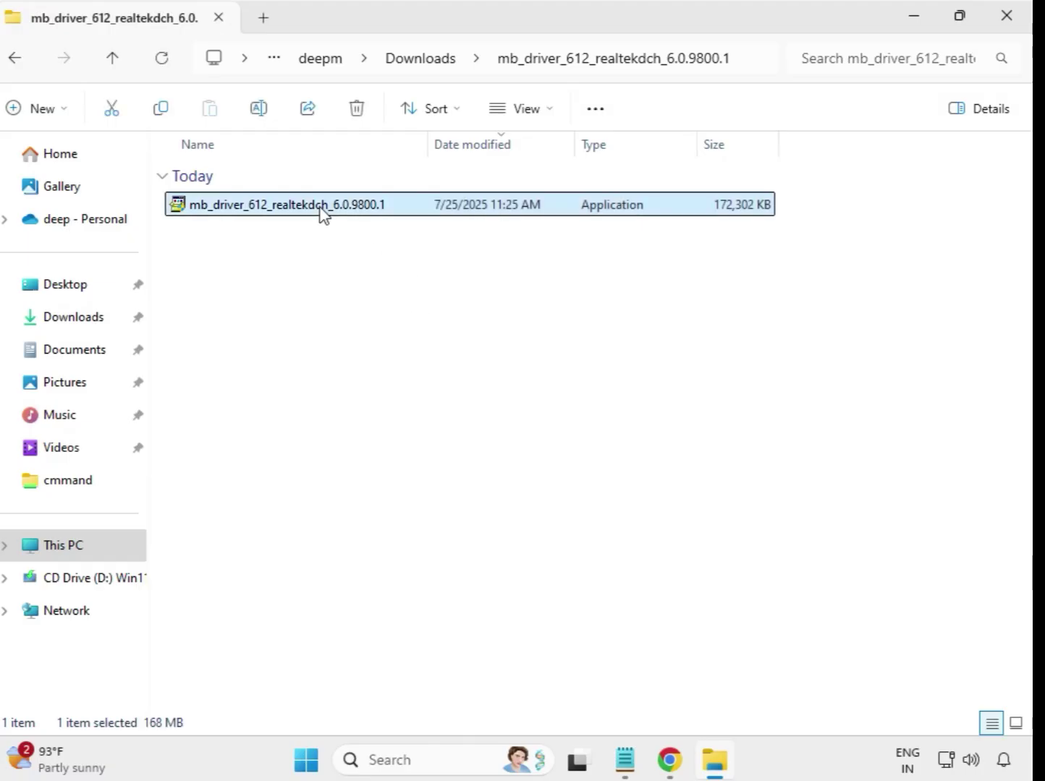
right_click(323, 213)
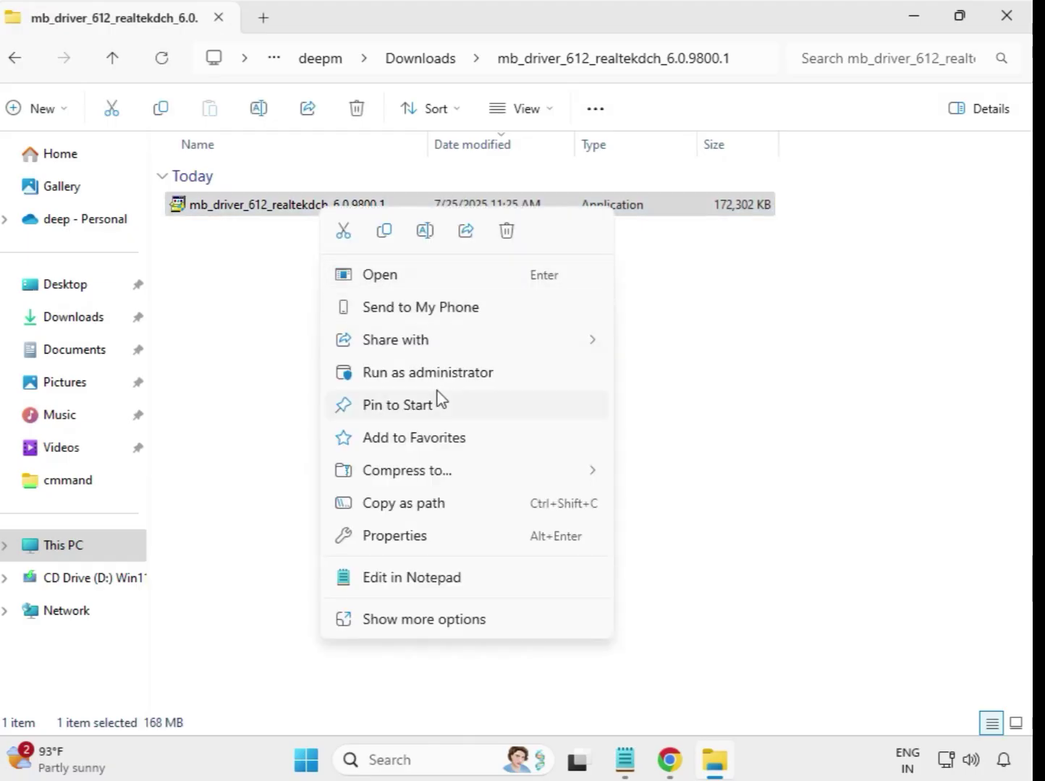
click(452, 373)
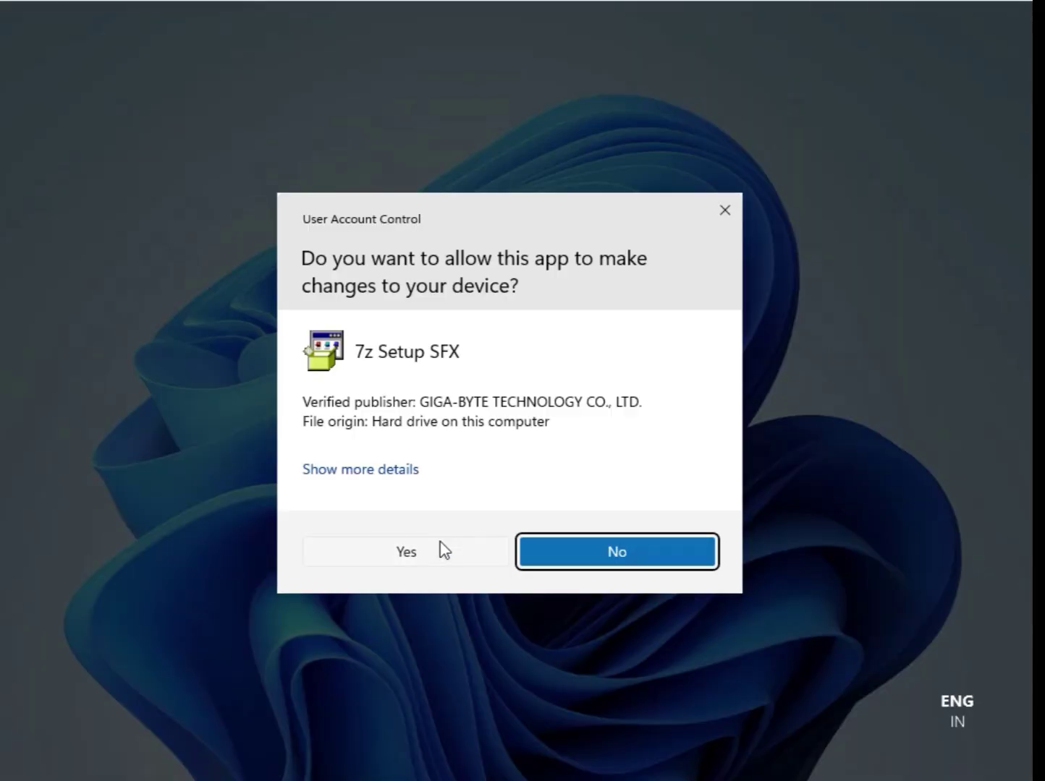
click(424, 550)
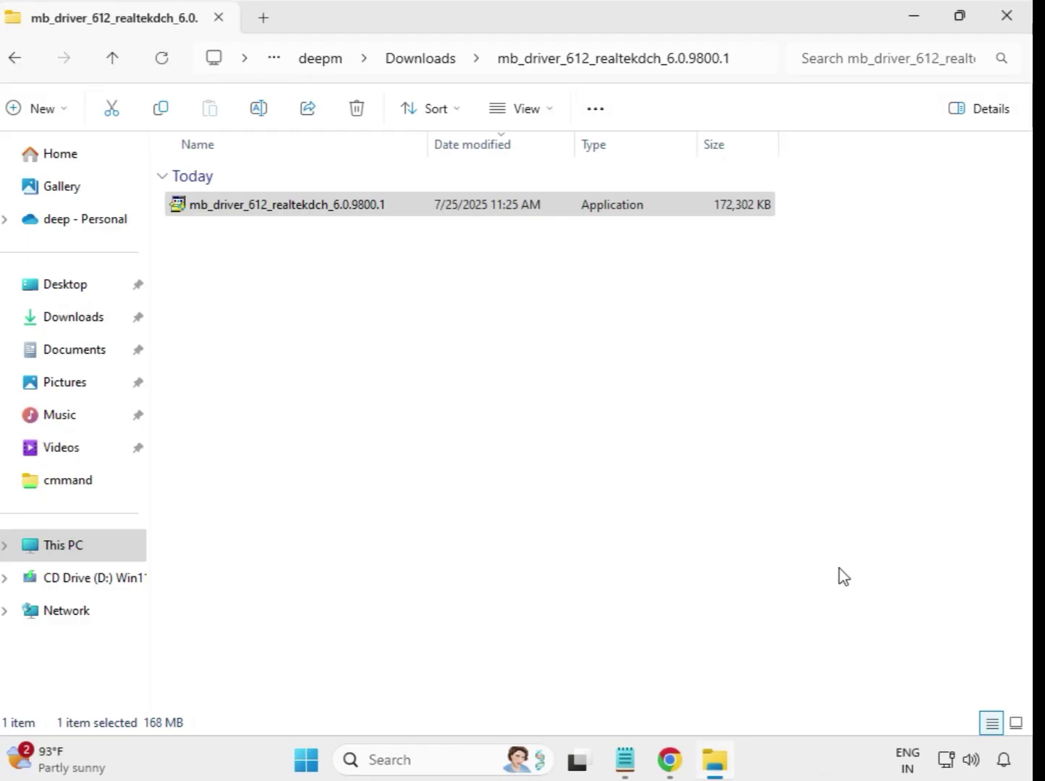
click(425, 69)
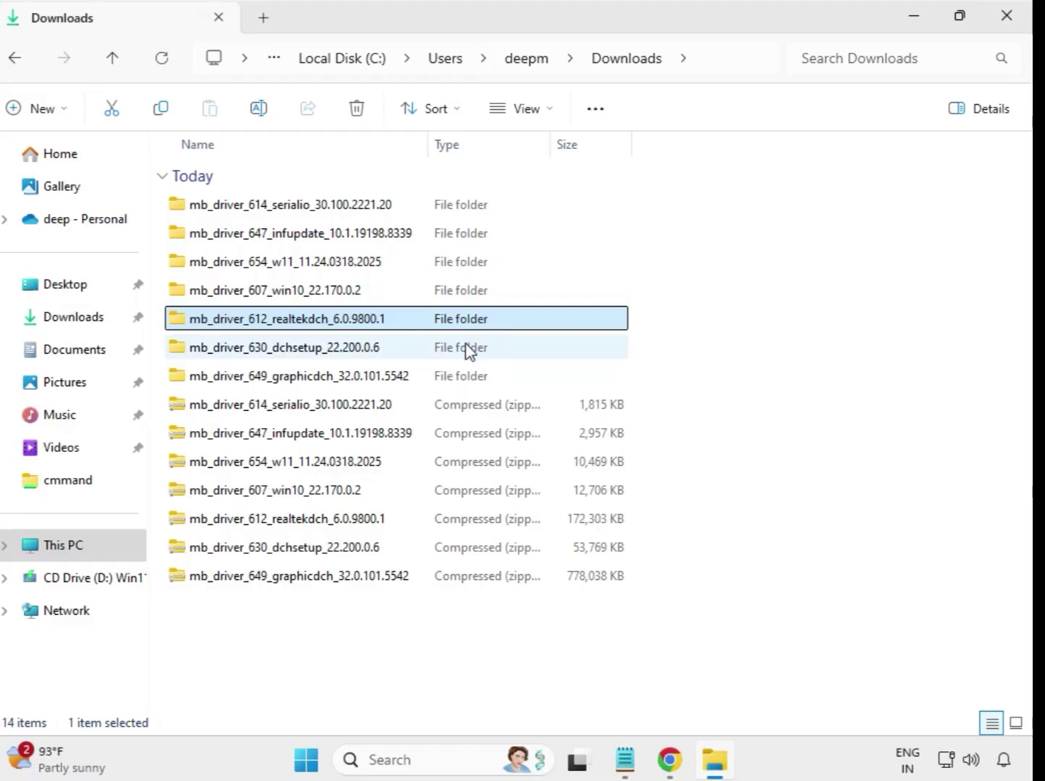
Run the mb_driver_630_dchsetup_22.200.0.6 installer from its extracted folder as administrator, allow it to make changes, and return to Downloads
click(345, 356)
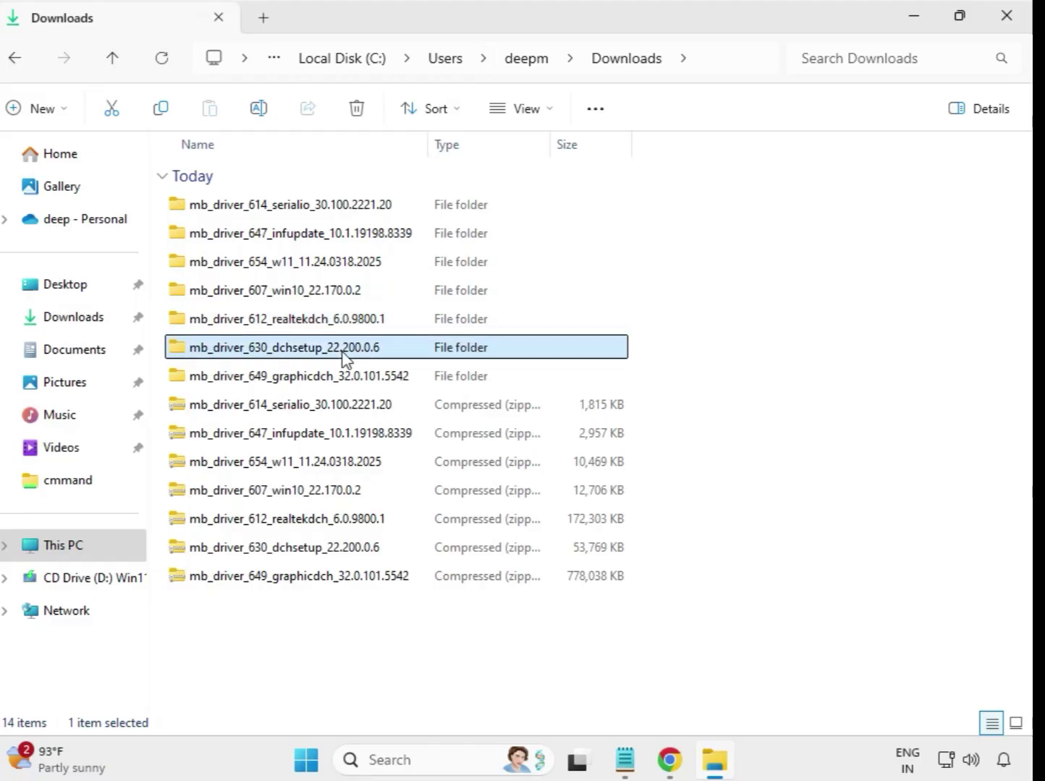
click(353, 380)
click(351, 353)
double_click(338, 355)
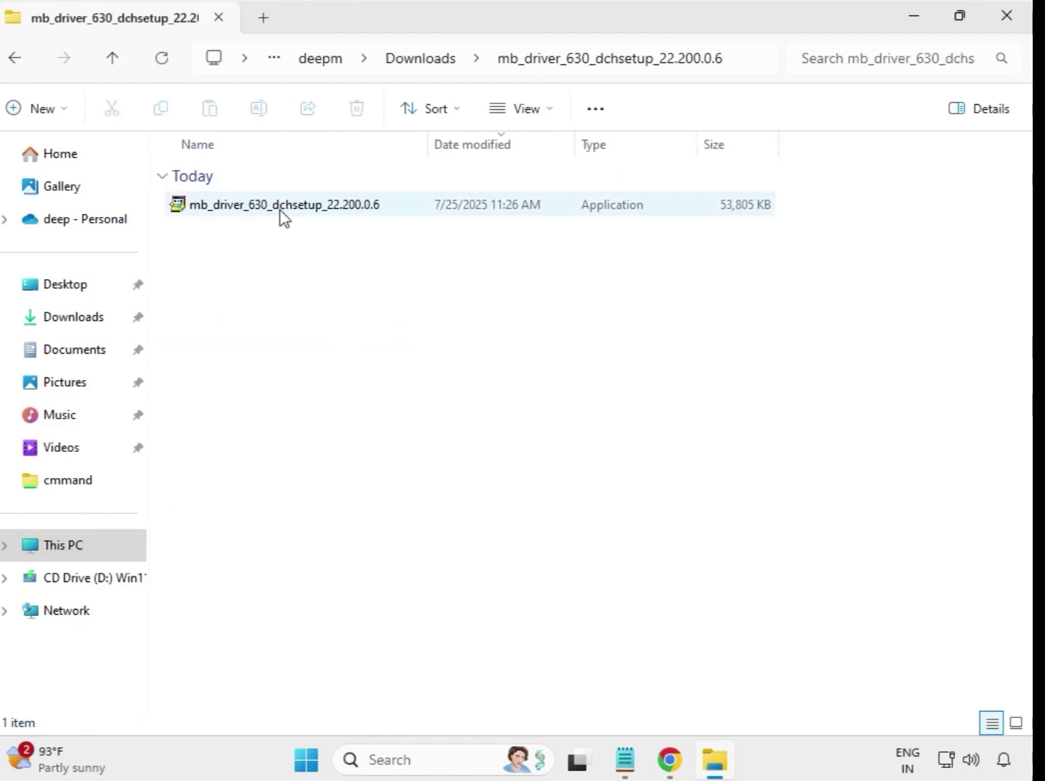
click(283, 213)
right_click(282, 215)
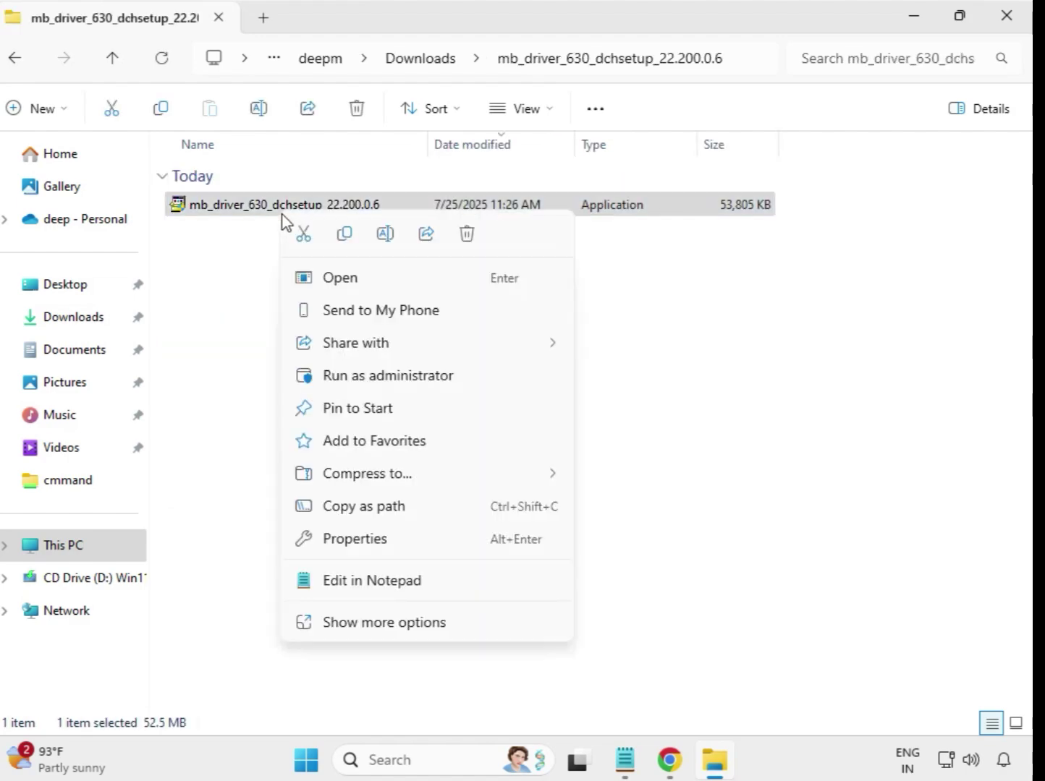
click(394, 375)
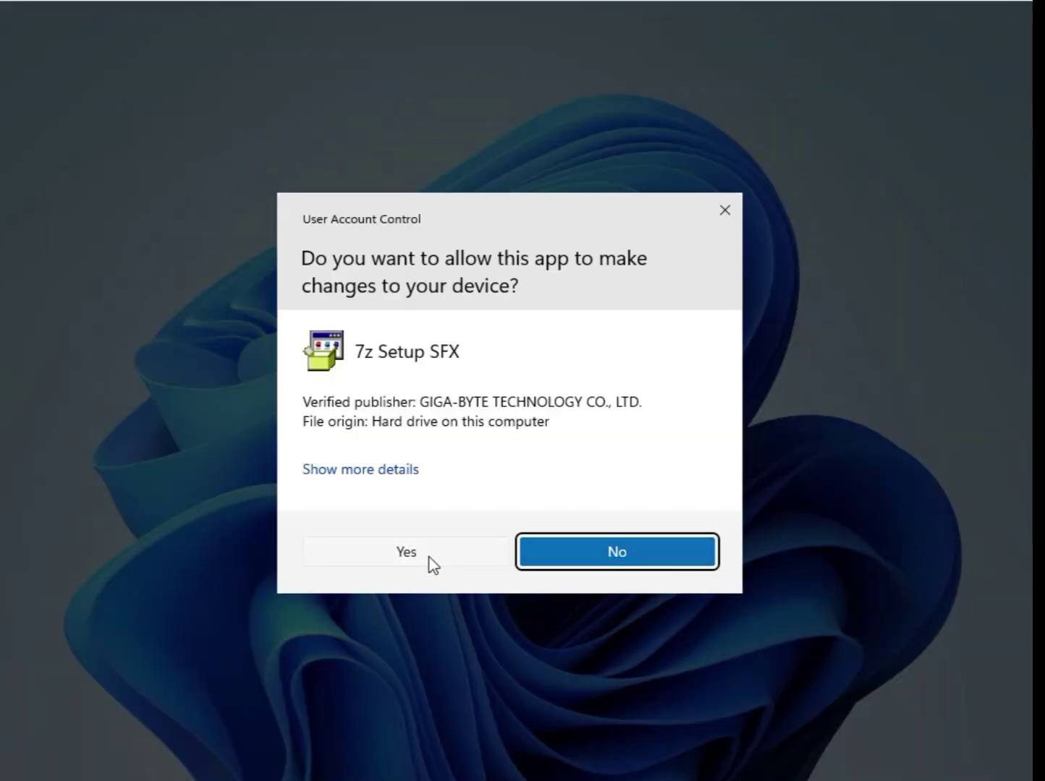
click(430, 563)
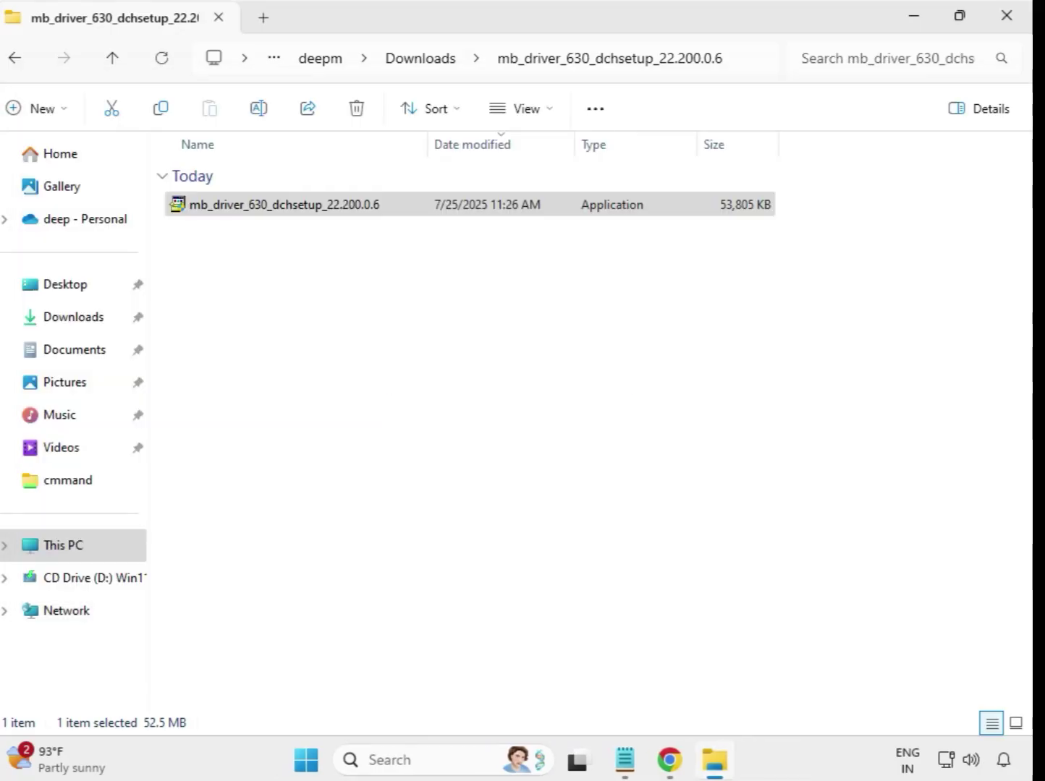
click(418, 61)
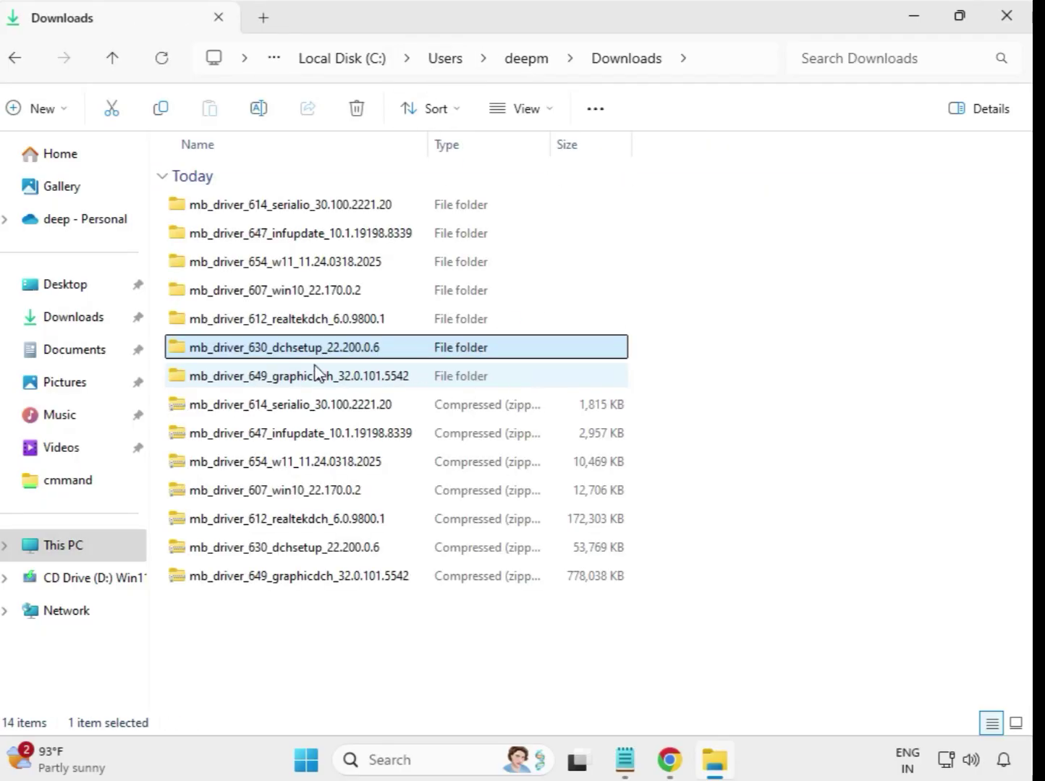
Run the mb_driver_649_graphicdch_32.0.101.5542 installer from its extracted folder as administrator and allow it to make changes
click(319, 377)
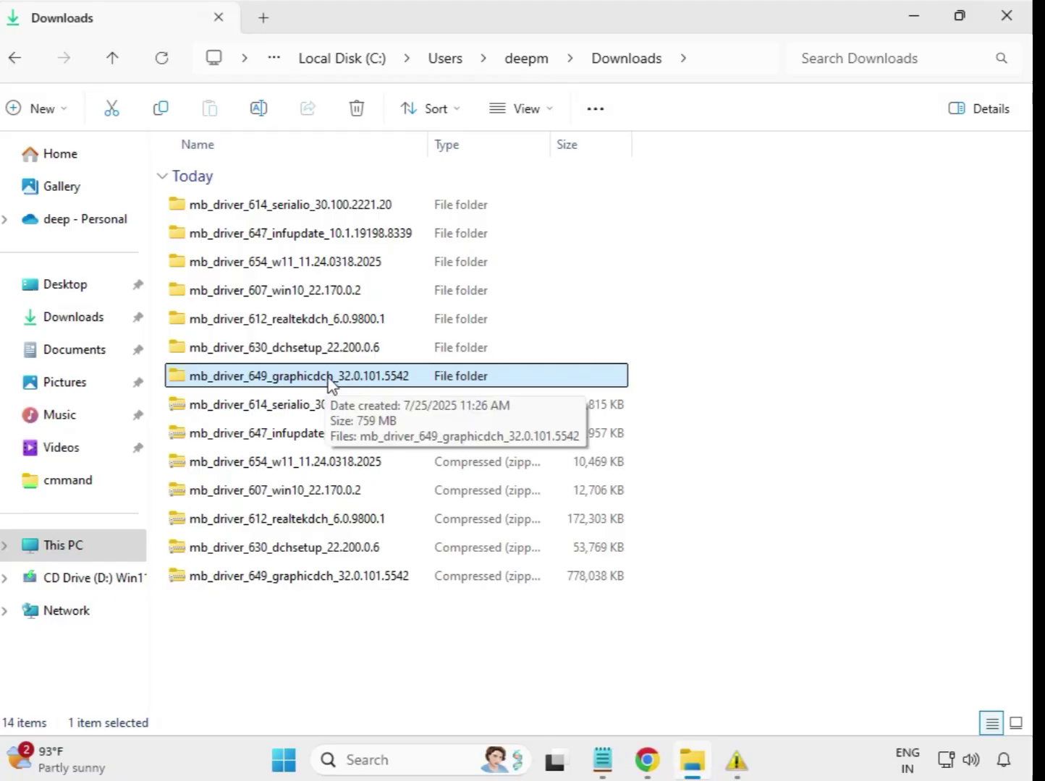
double_click(329, 377)
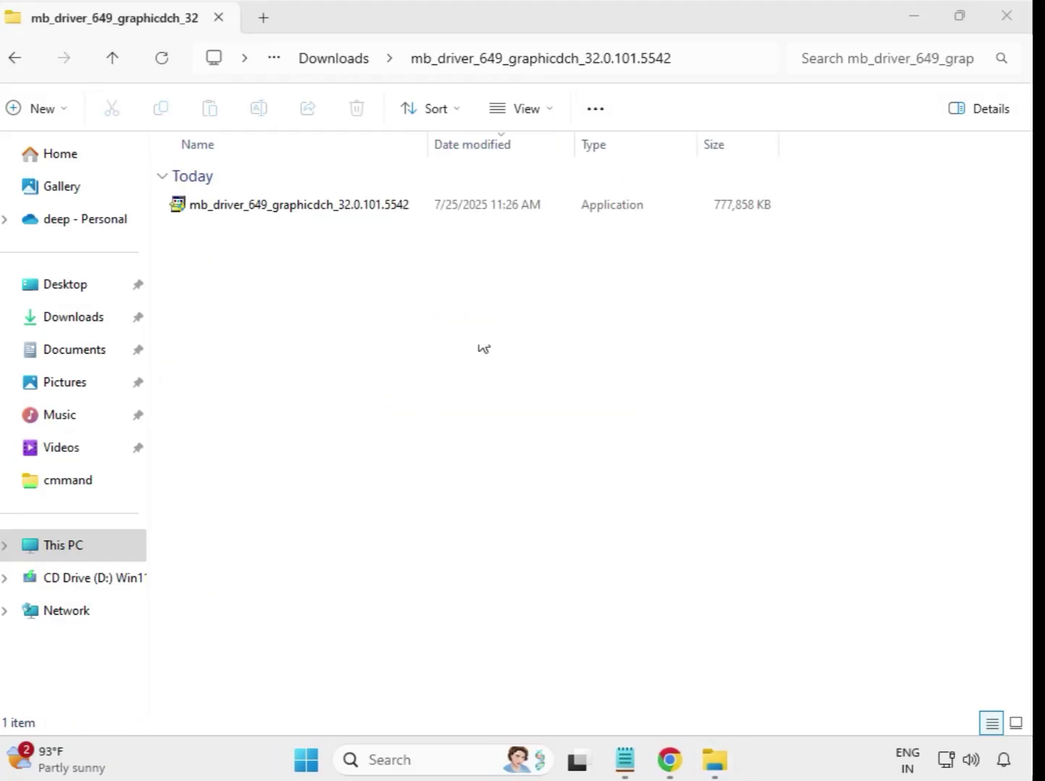
click(338, 209)
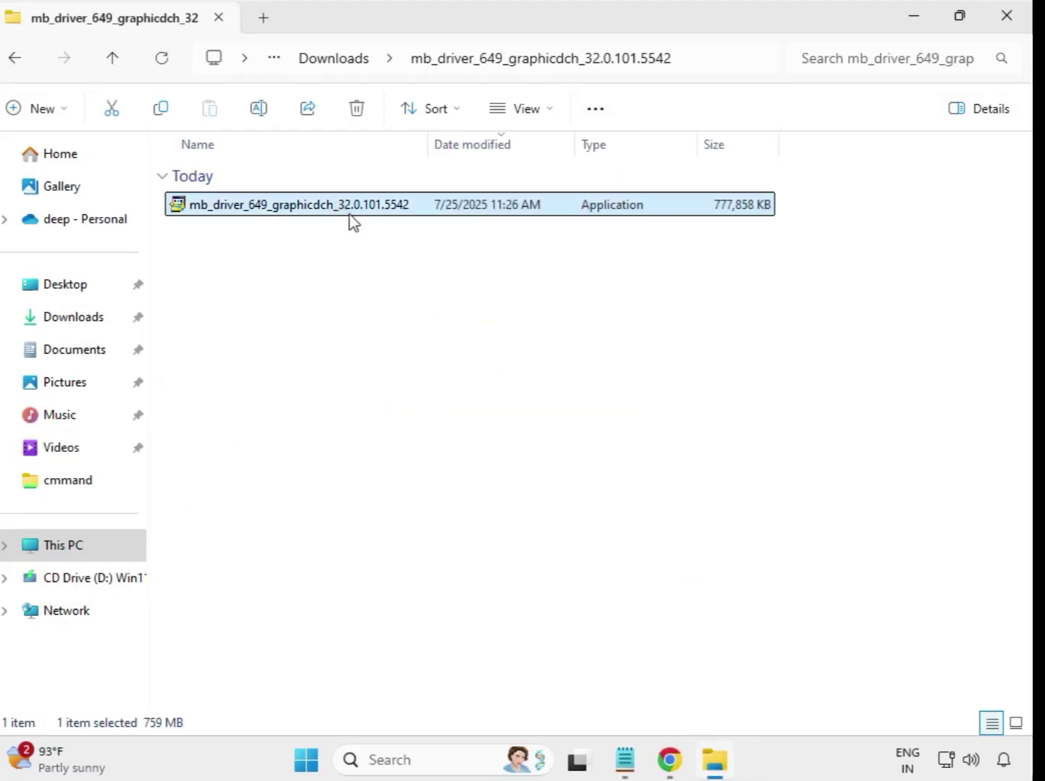
right_click(348, 216)
click(441, 369)
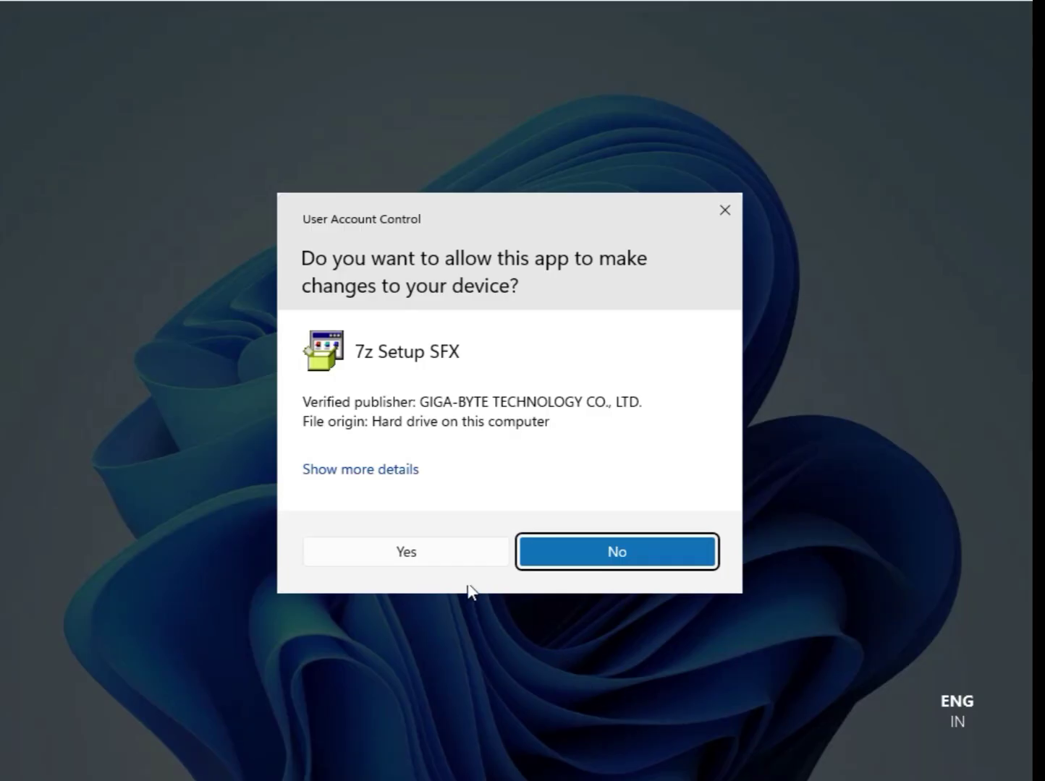
click(416, 554)
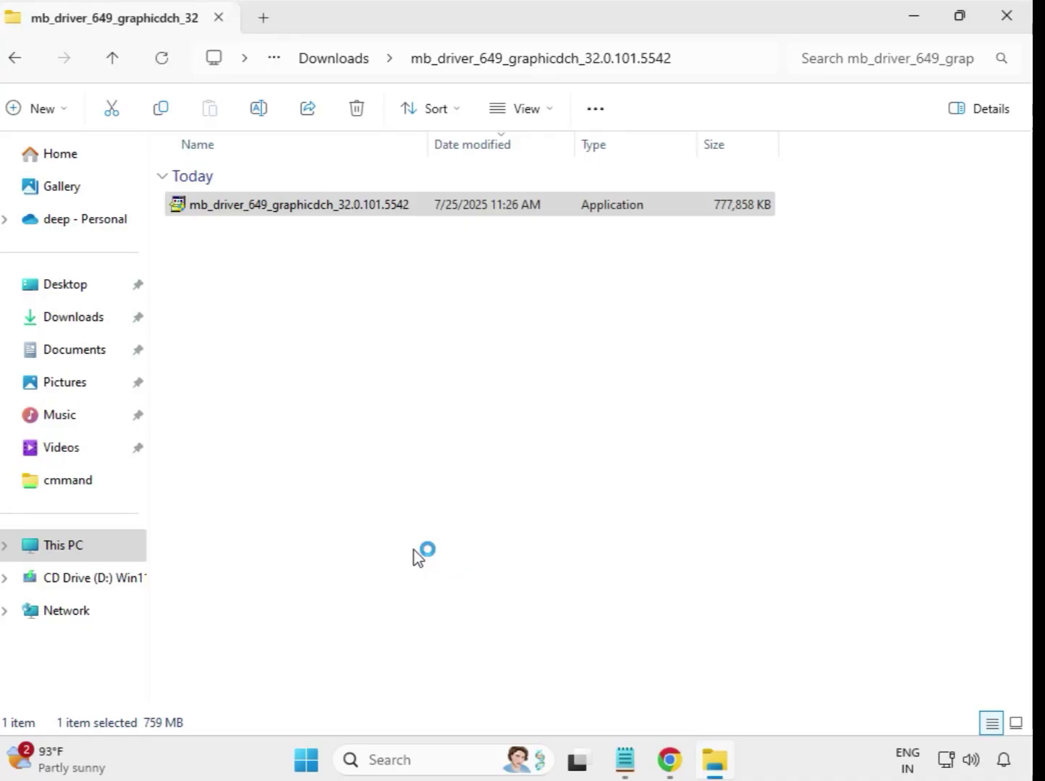